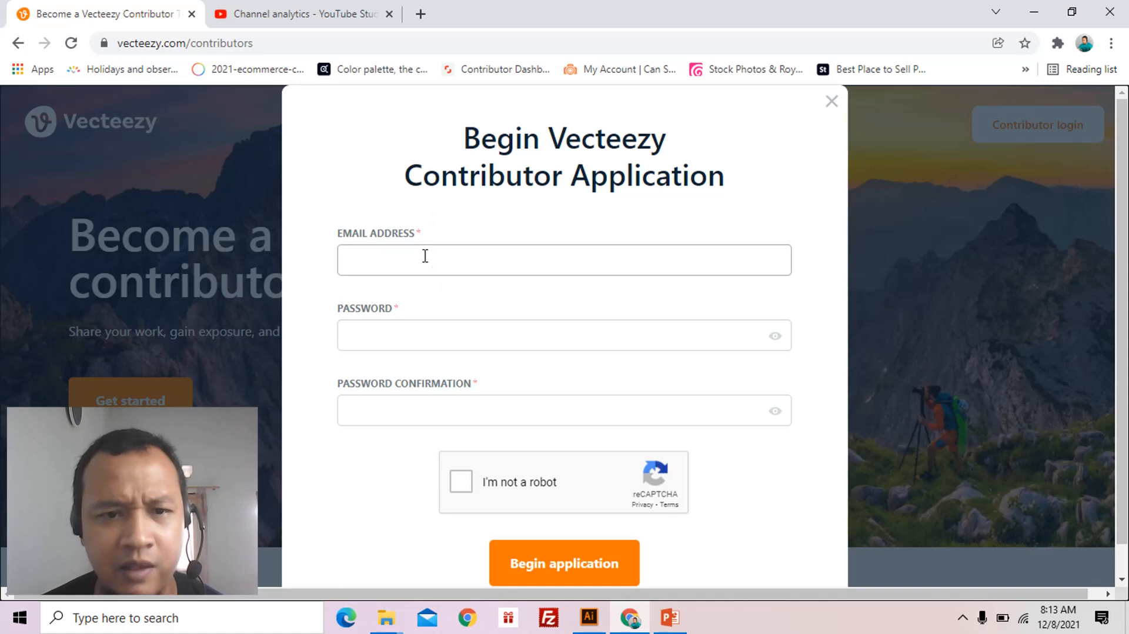
pyautogui.click(552, 306)
pyautogui.click(423, 418)
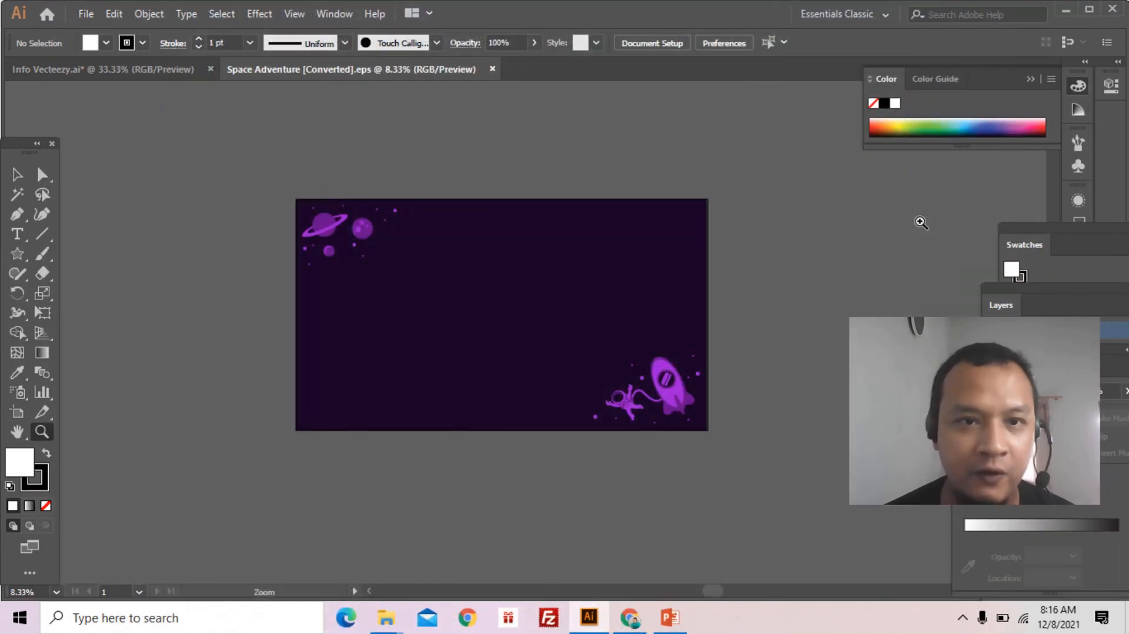
pyautogui.moveTo(272, 189); pyautogui.dragTo(711, 443)
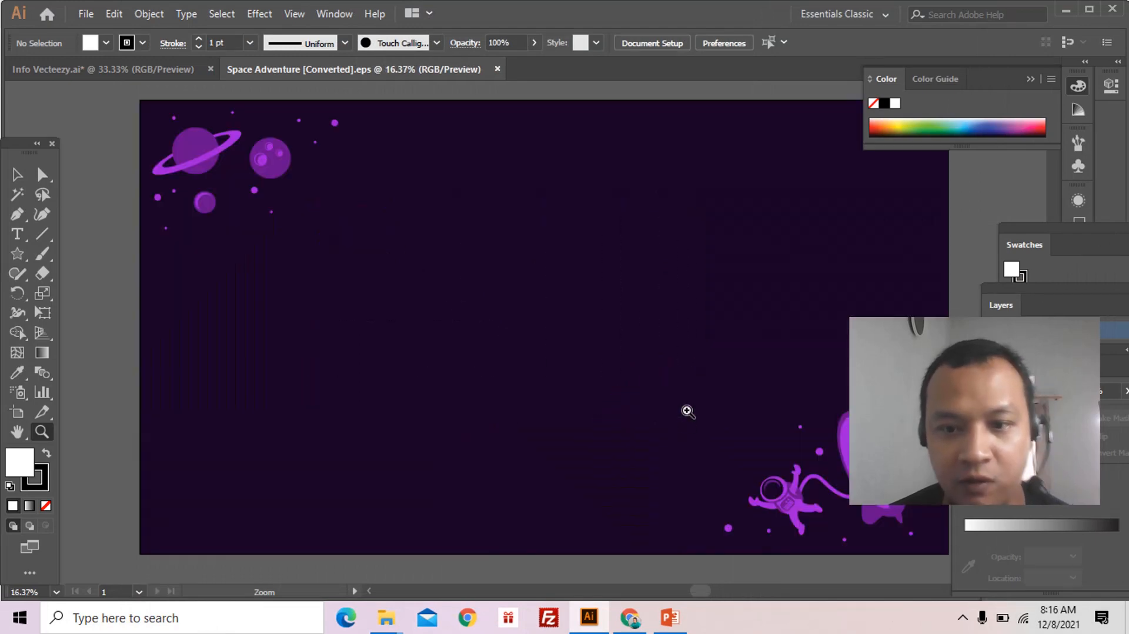
pyautogui.keyDown('alt'); pyautogui.click(660, 427); pyautogui.keyUp('alt')
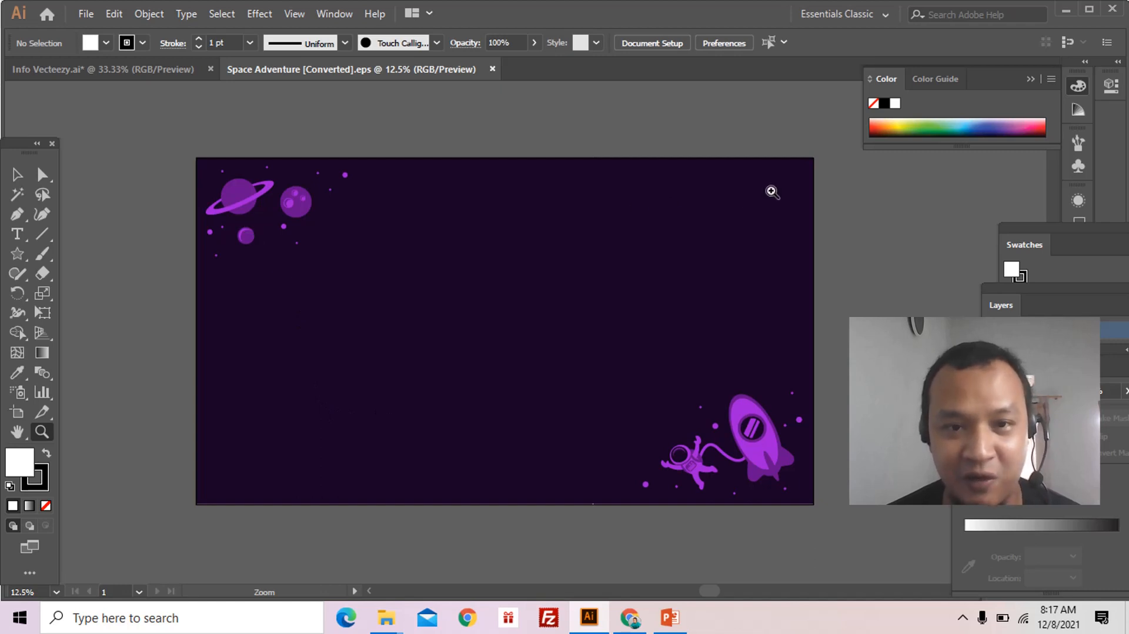
pyautogui.press('space')
pyautogui.moveTo(797, 428)
pyautogui.mouseDown()
pyautogui.moveTo(814, 425)
pyautogui.moveTo(804, 423)
pyautogui.mouseUp()
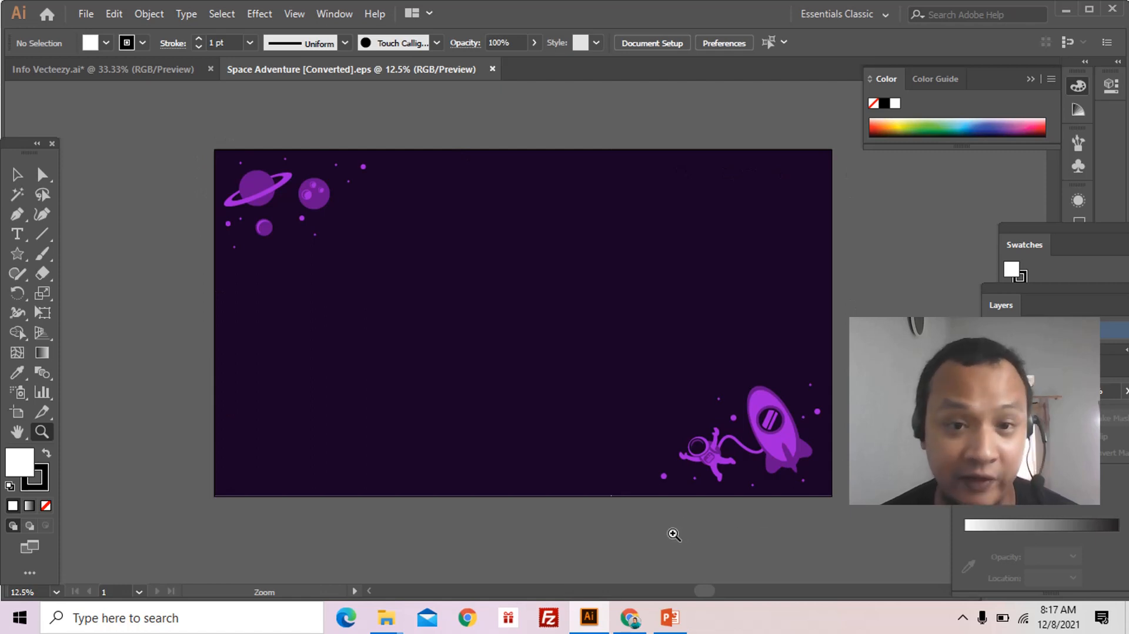
# Start saving the space artwork under a new file and choose Illustrator EPS as its format.
pyautogui.click(84, 15)
pyautogui.click(142, 165)
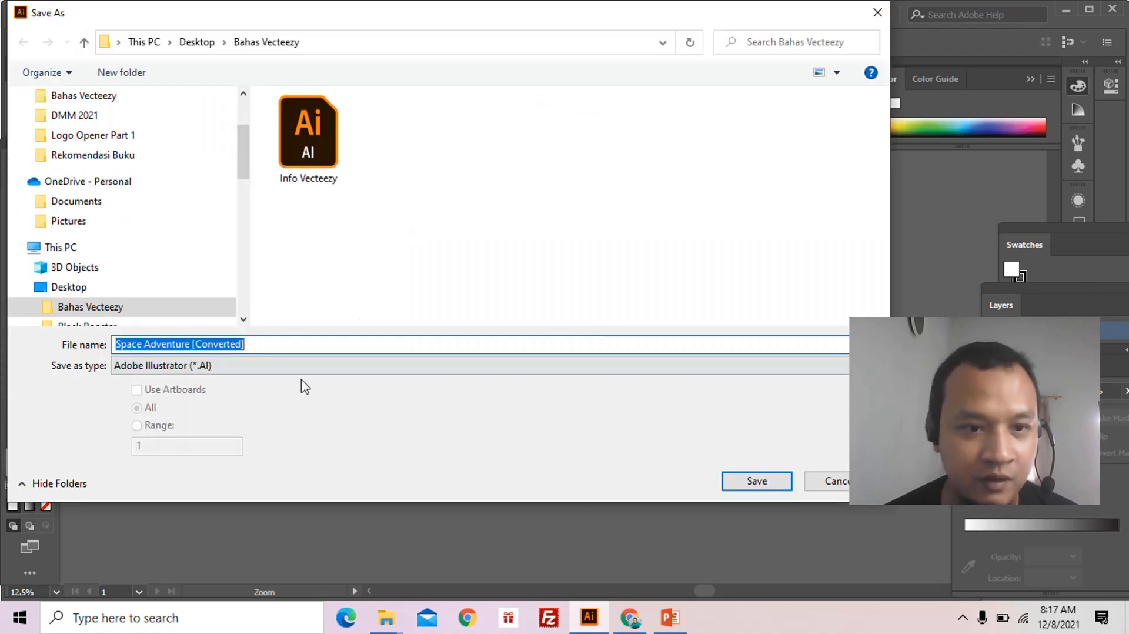
pyautogui.click(305, 365)
pyautogui.click(229, 407)
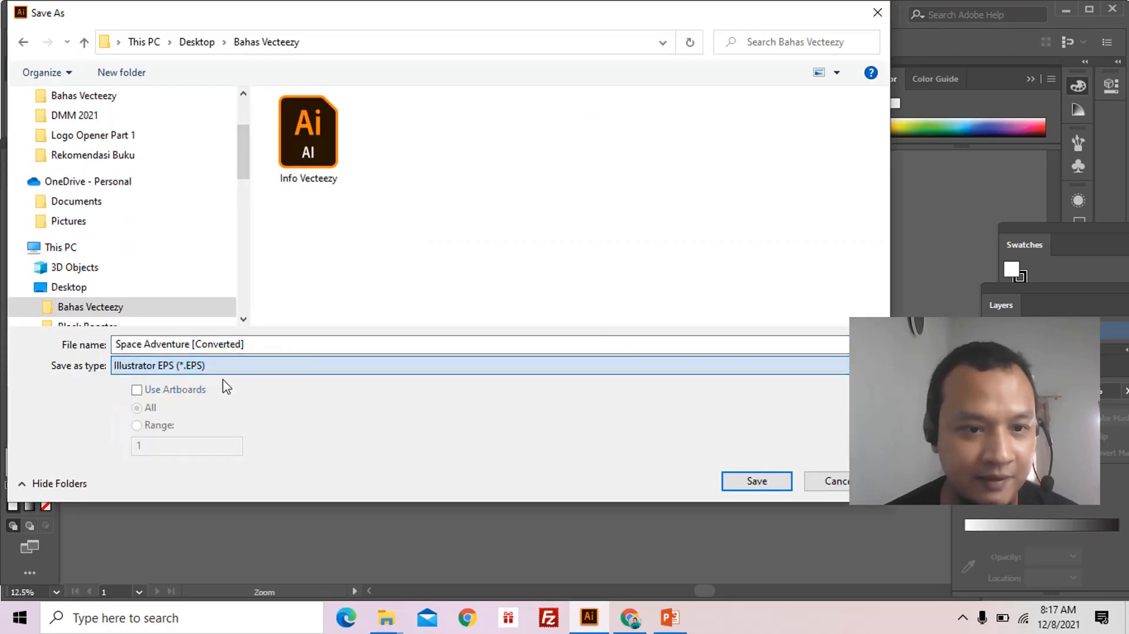
# Name the file Space Adventure without the [Converted] suffix and save it in Bahas Vecteezy, overwriting the existing file.
pyautogui.click(191, 345)
pyautogui.click(256, 345)
pyautogui.press('BackSpace')
pyautogui.press('BackSpace')
pyautogui.press('BackSpace')
pyautogui.press('BackSpace')
pyautogui.press('BackSpace')
pyautogui.press('BackSpace')
pyautogui.press('BackSpace')
pyautogui.press('BackSpace')
pyautogui.press('BackSpace')
pyautogui.press('BackSpace')
pyautogui.press('BackSpace')
pyautogui.press('BackSpace')
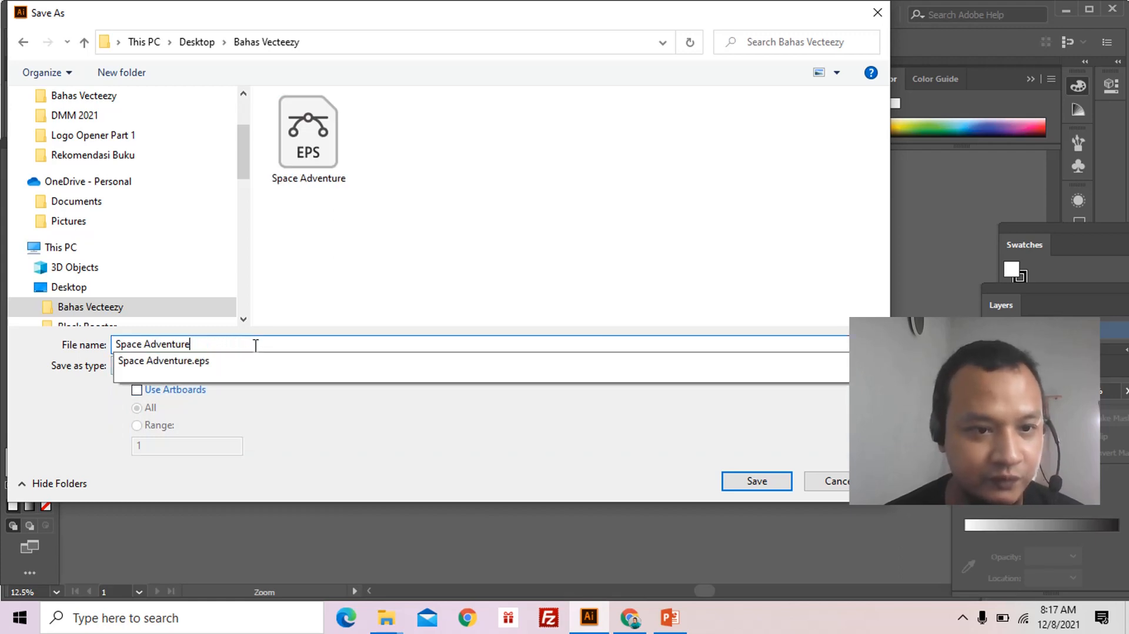
pyautogui.click(409, 426)
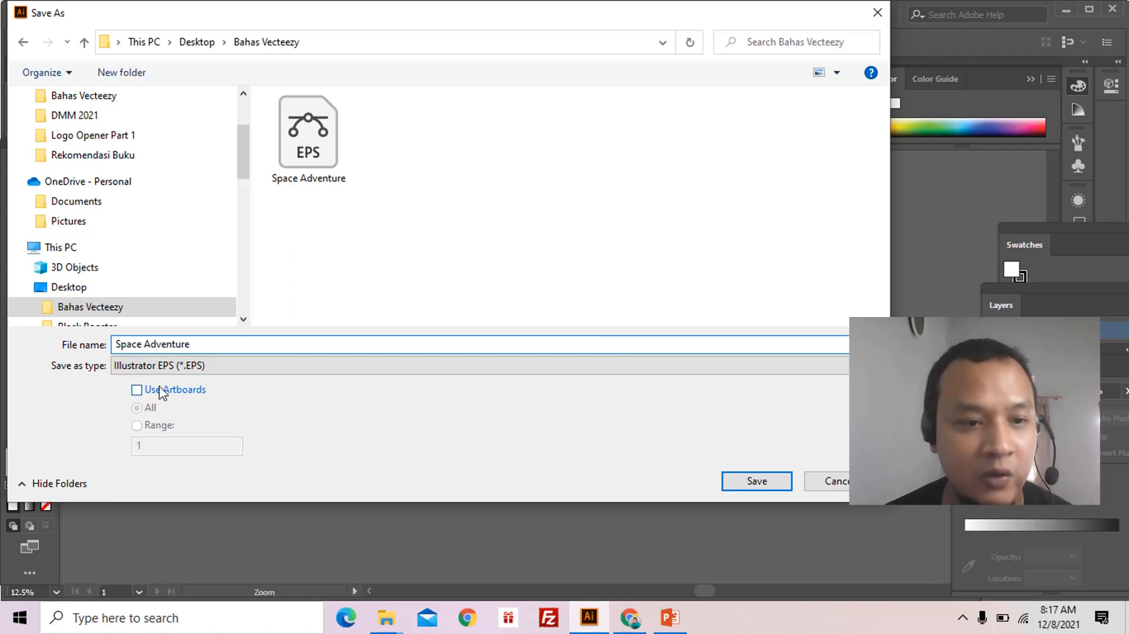
pyautogui.click(766, 482)
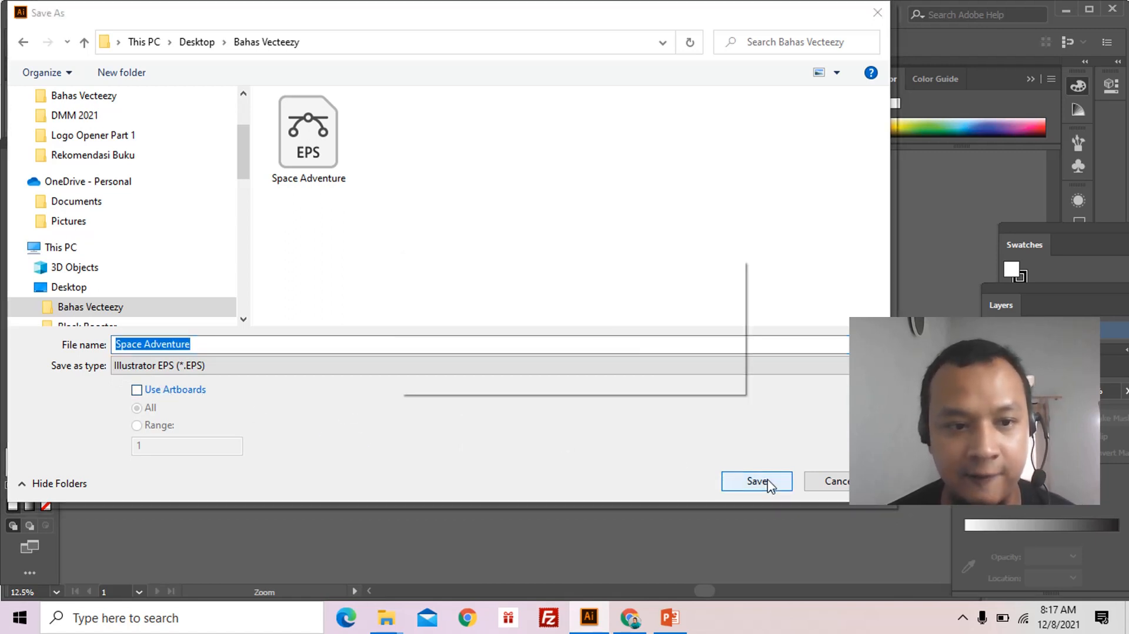
pyautogui.click(625, 372)
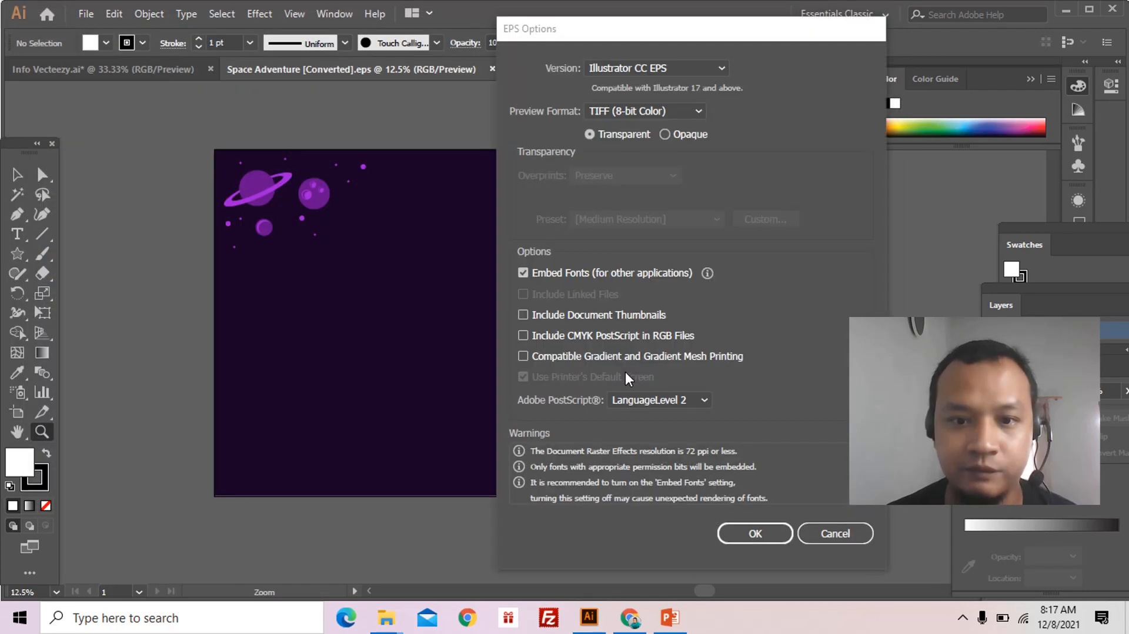
# Set the EPS version to Illustrator 10 EPS and complete the save, accepting the older format.
pyautogui.click(720, 71)
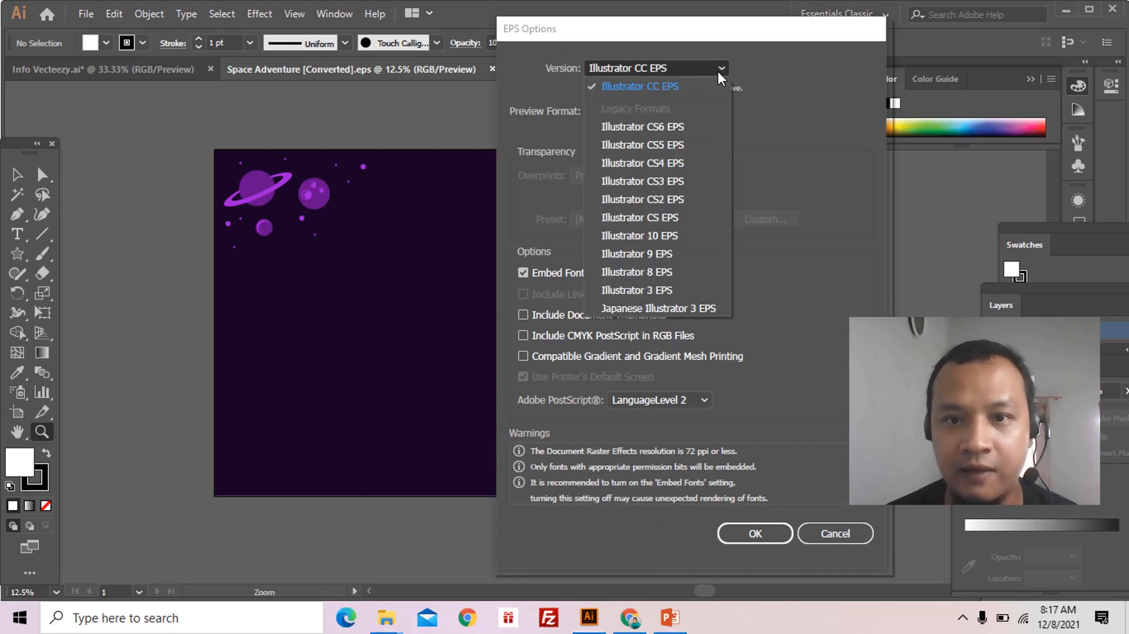
pyautogui.click(702, 235)
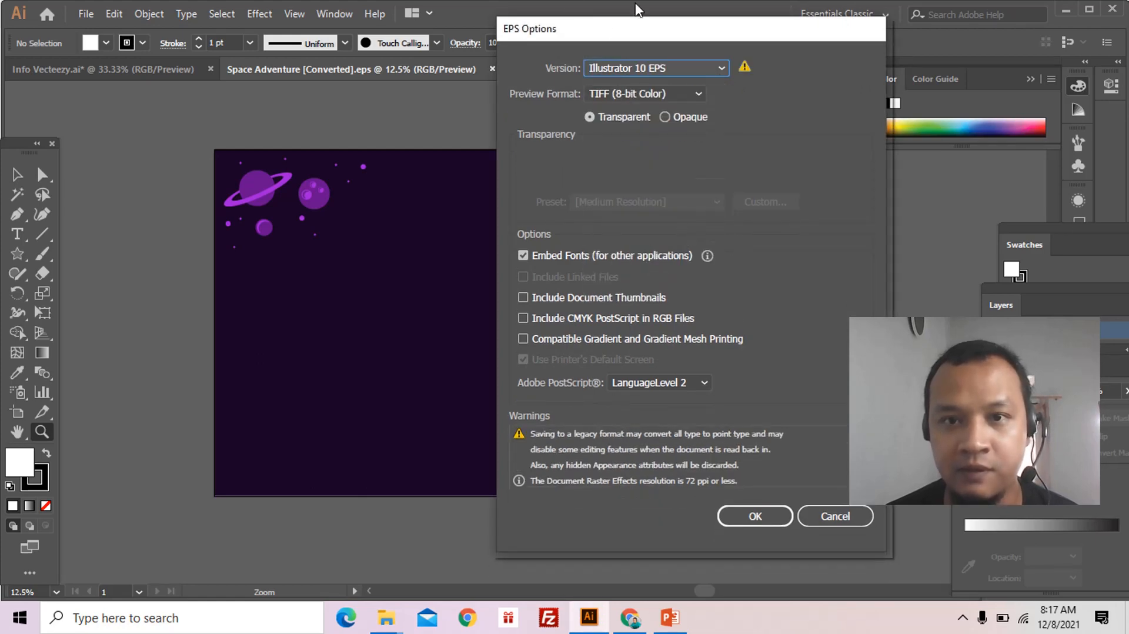
pyautogui.click(722, 69)
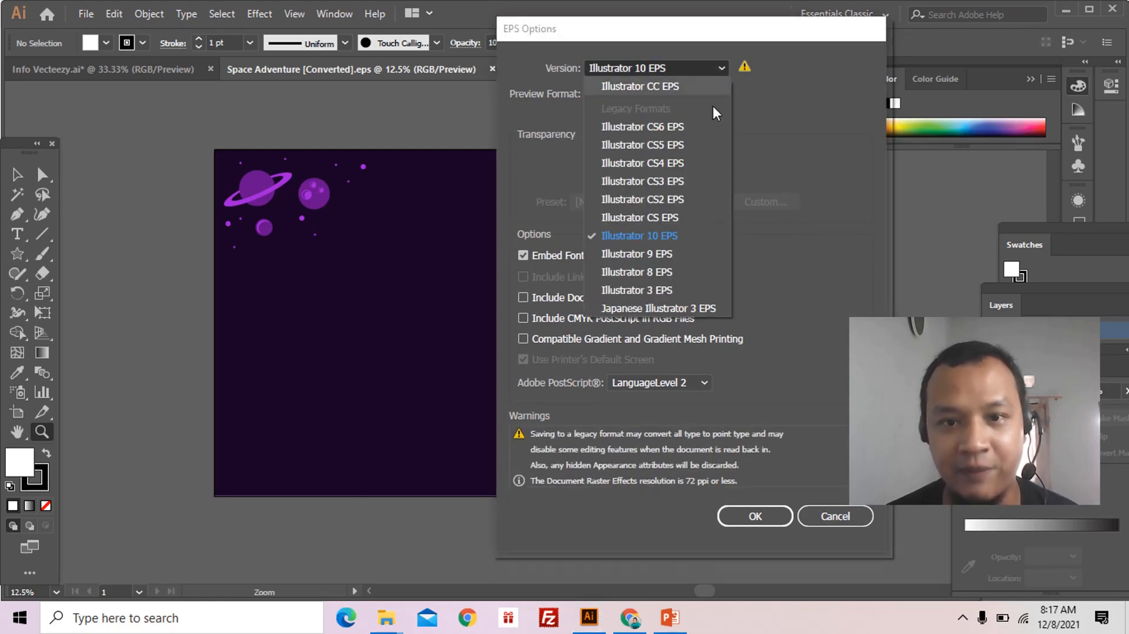
pyautogui.click(676, 238)
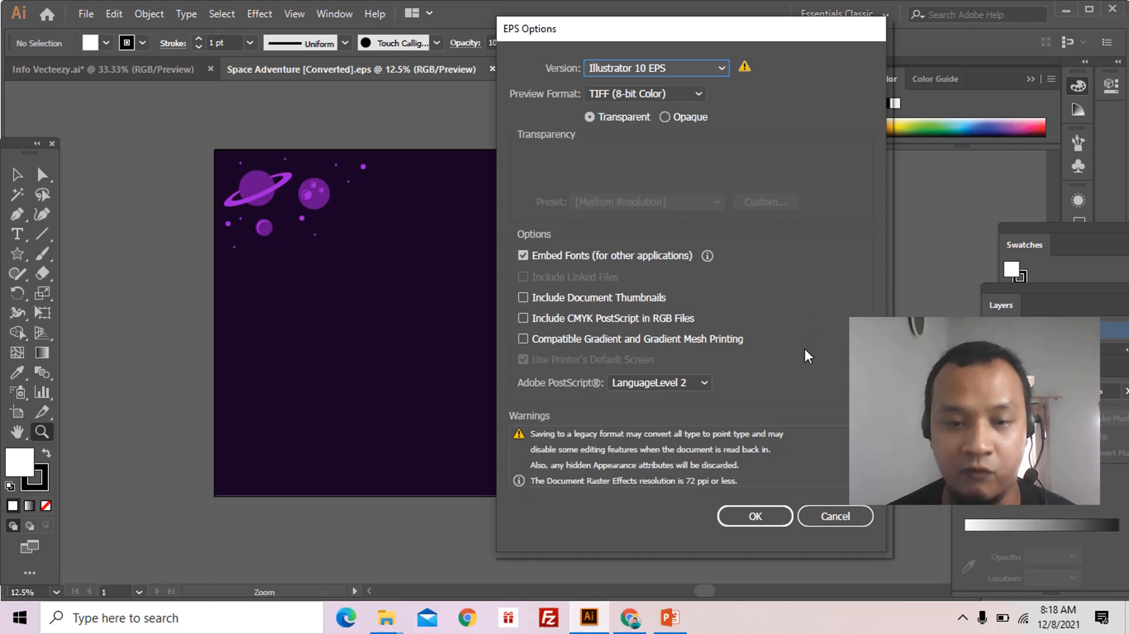
pyautogui.click(762, 521)
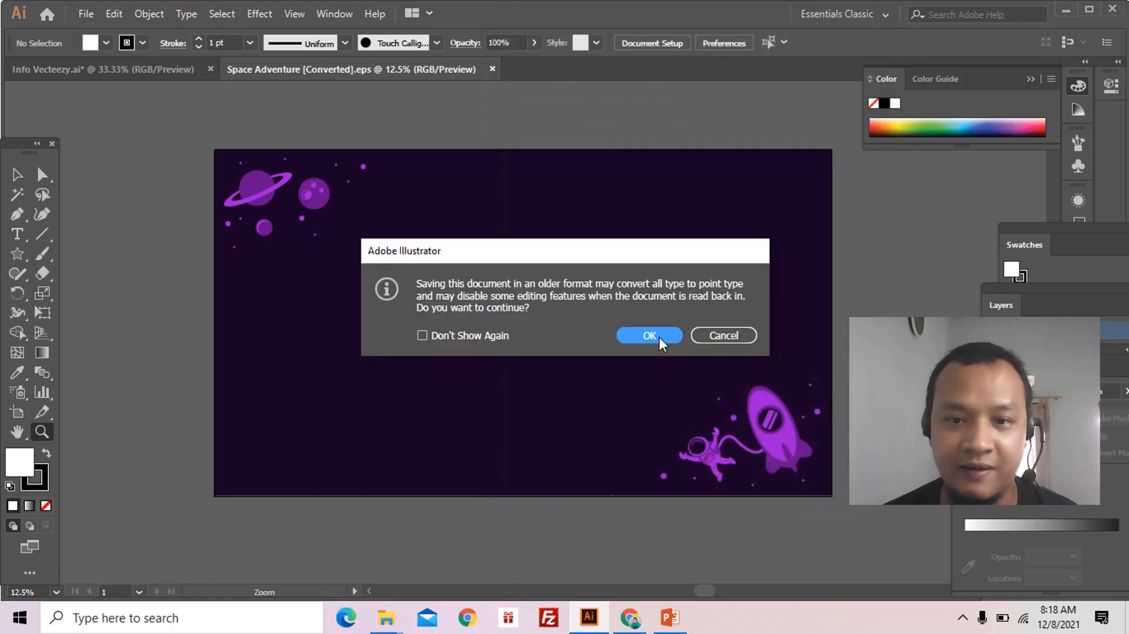
pyautogui.click(659, 340)
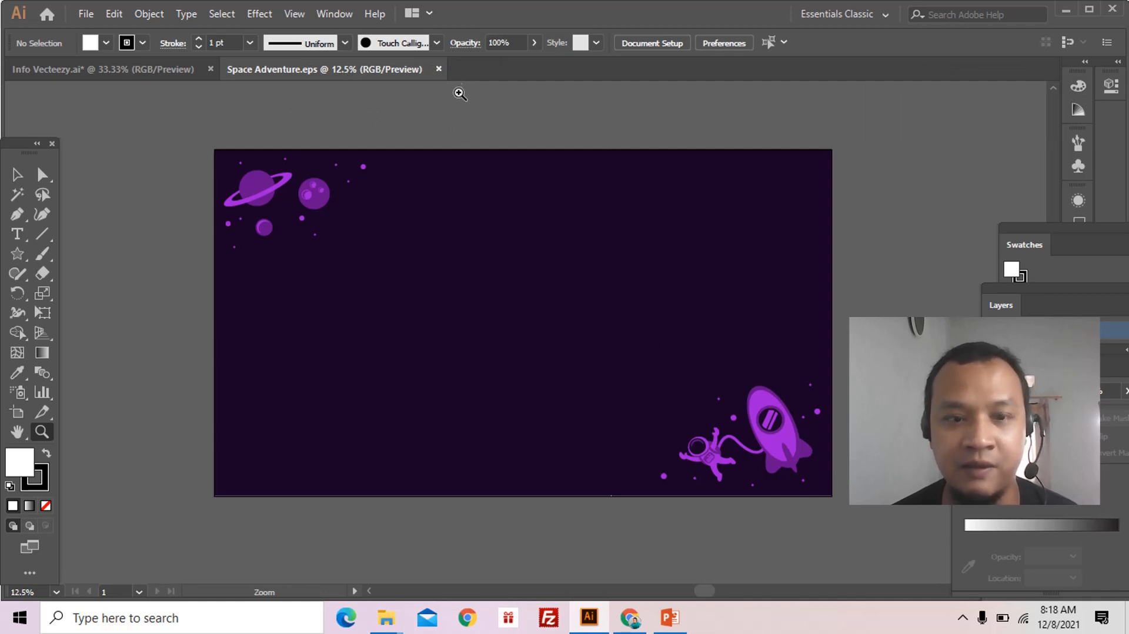
# Check the artboard's dimensions by opening artboard editing from the Document Setup, and return to the Selection tool.
pyautogui.click(85, 14)
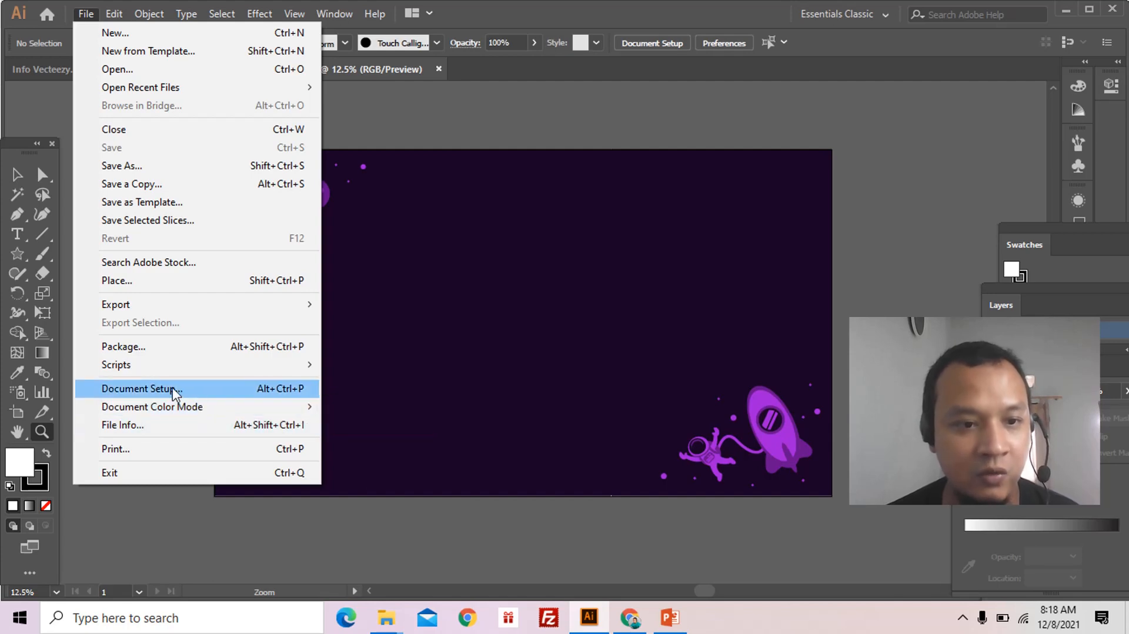
pyautogui.click(175, 390)
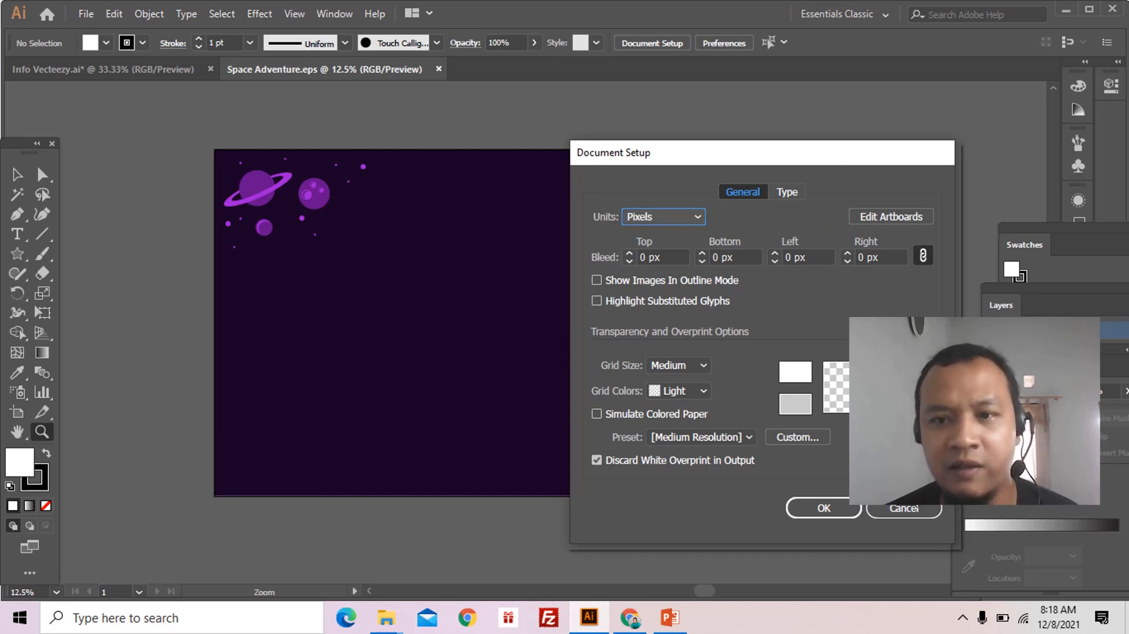
pyautogui.click(891, 217)
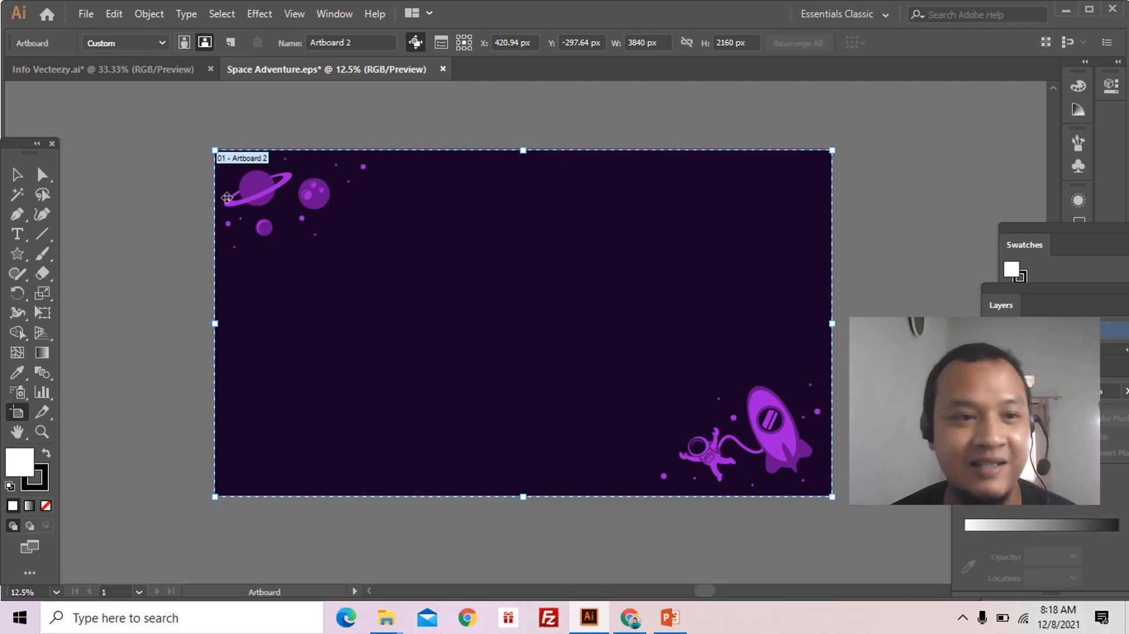
pyautogui.click(17, 174)
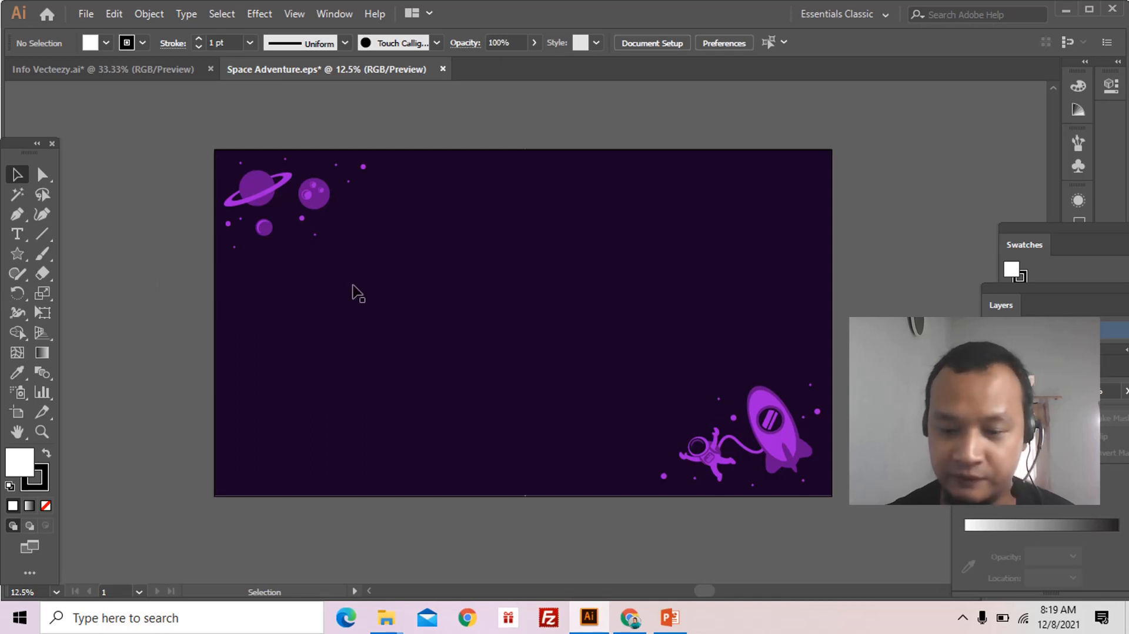
# Switch to the Vecteezy contributor dashboard in Chrome and review its Downloads & Earnings chart and estimated payment.
pyautogui.hotkey('alt', 'Tab')
pyautogui.scroll(-1, 439, 302)
pyautogui.scroll(1, 440, 300)
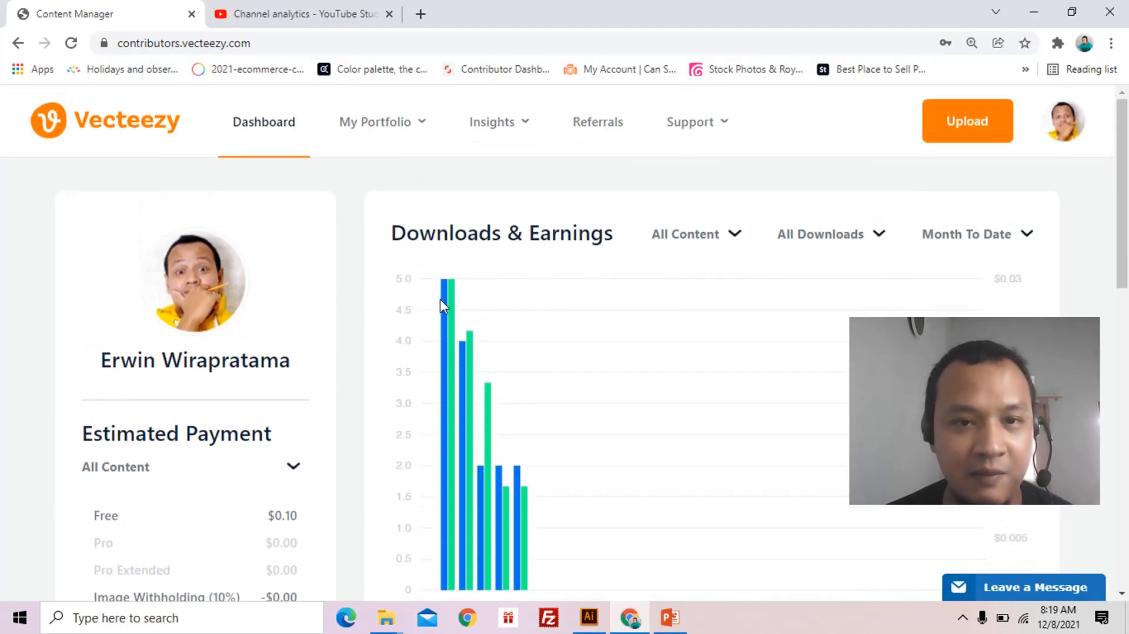
pyautogui.scroll(-1, 441, 301)
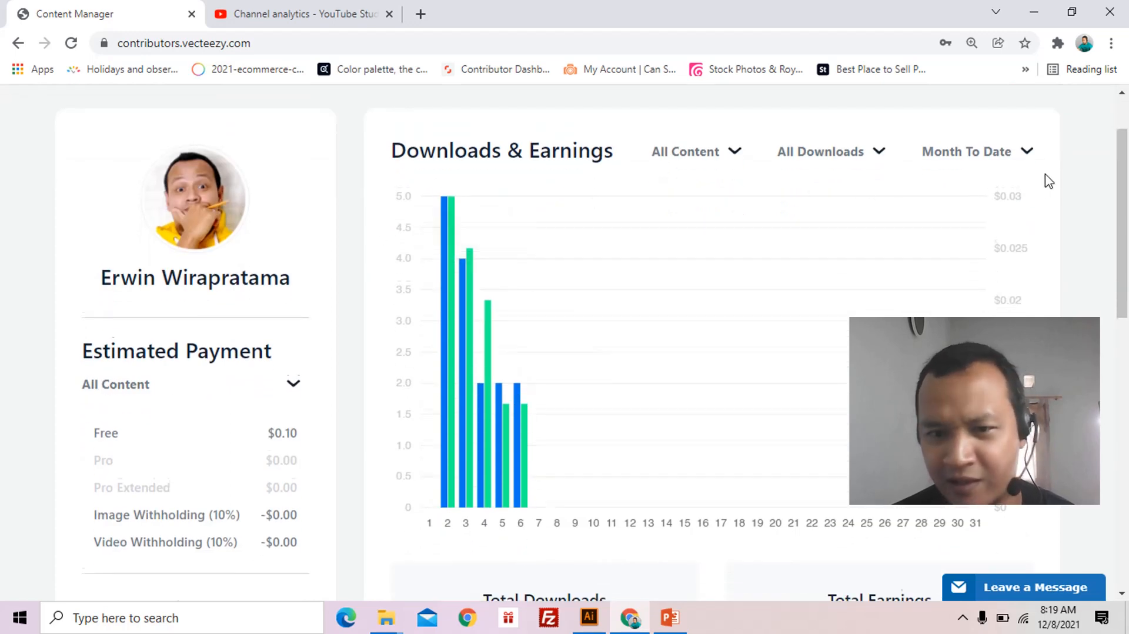
pyautogui.scroll(-1, 1046, 179)
pyautogui.scroll(1, 1047, 180)
pyautogui.scroll(1, 1046, 179)
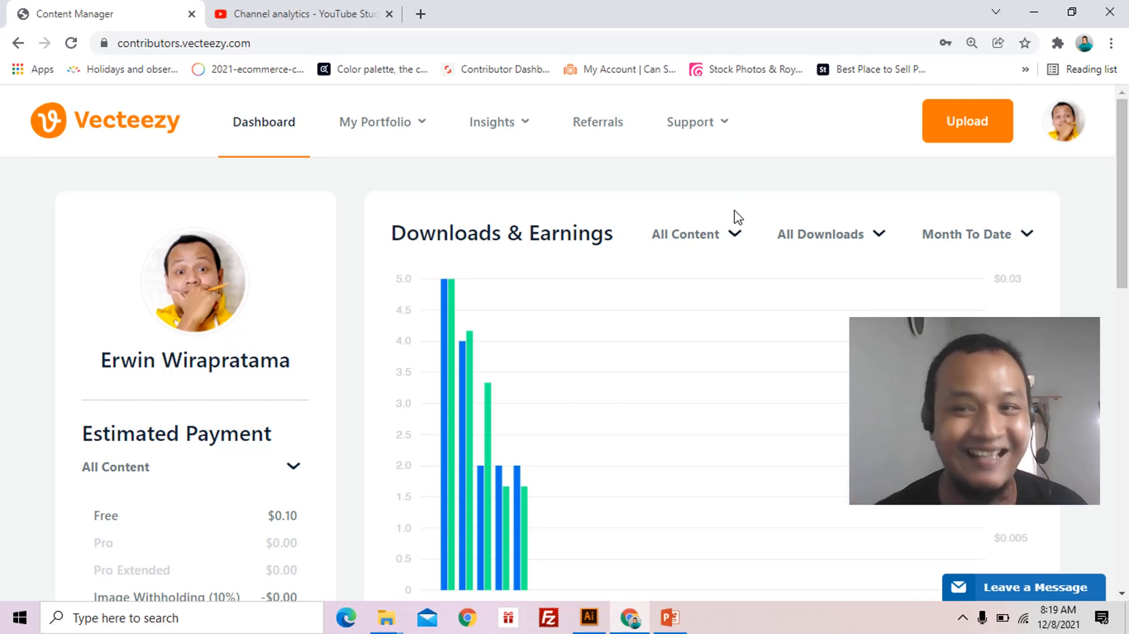
# Upload the Space Adventure EPS file from the Bahas Vecteezy folder through Vecteezy's web upload.
pyautogui.click(965, 127)
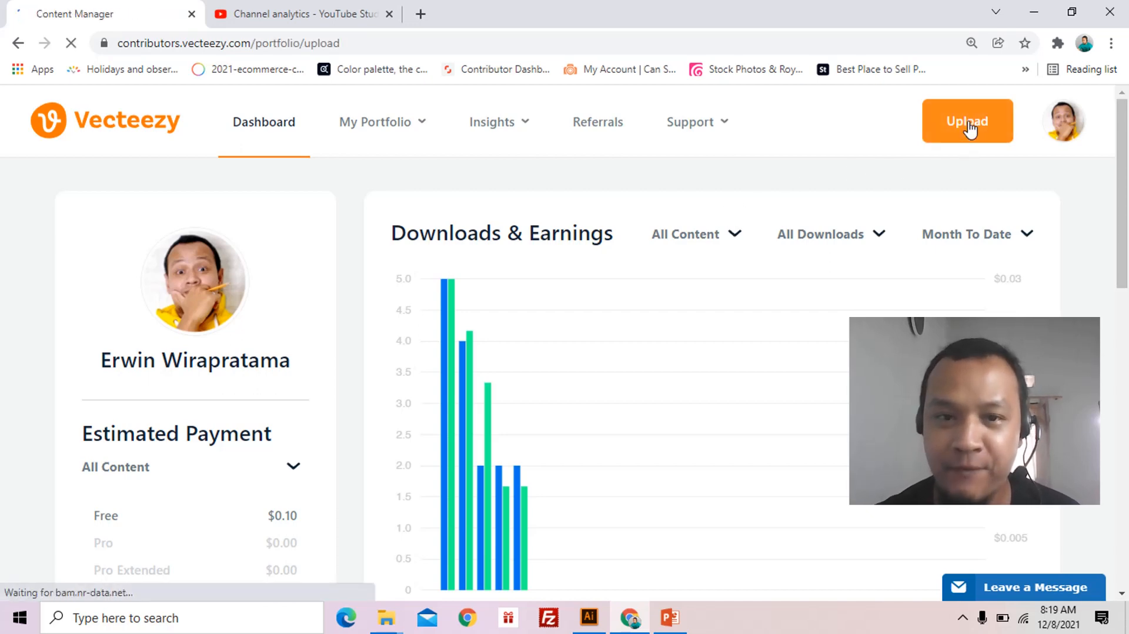
pyautogui.scroll(-3, 785, 250)
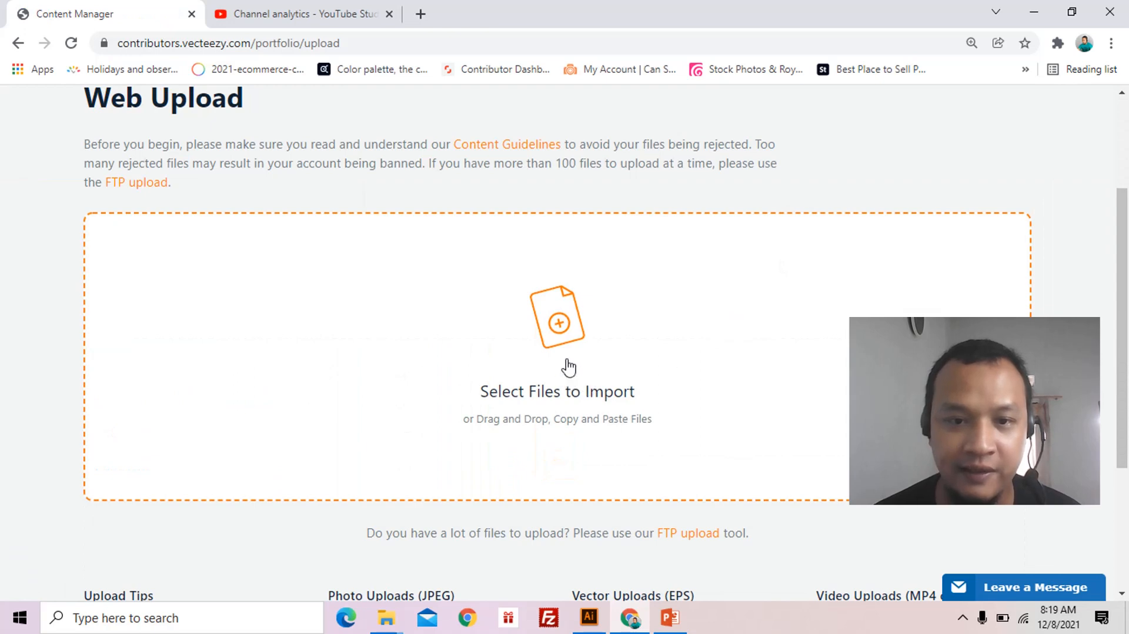
pyautogui.click(568, 338)
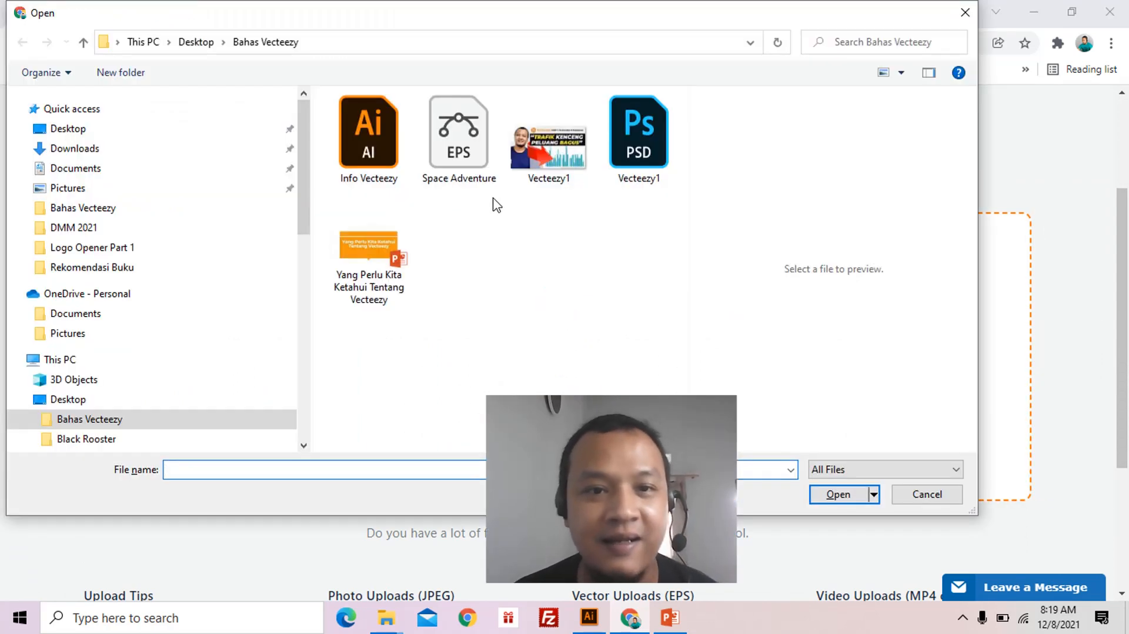
pyautogui.click(462, 156)
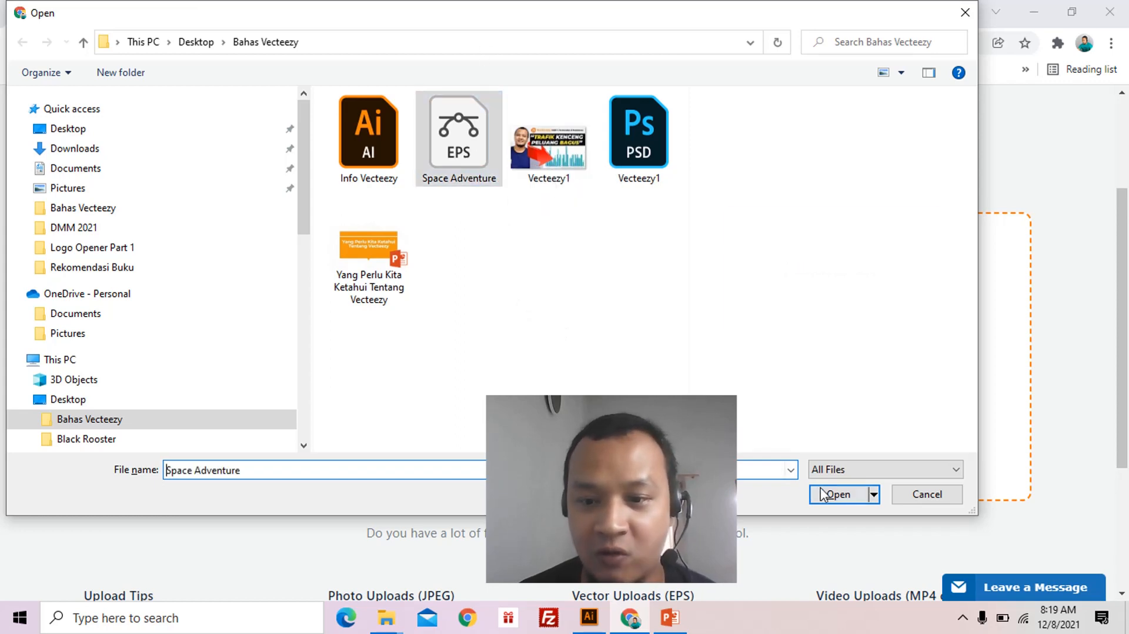
pyautogui.click(829, 494)
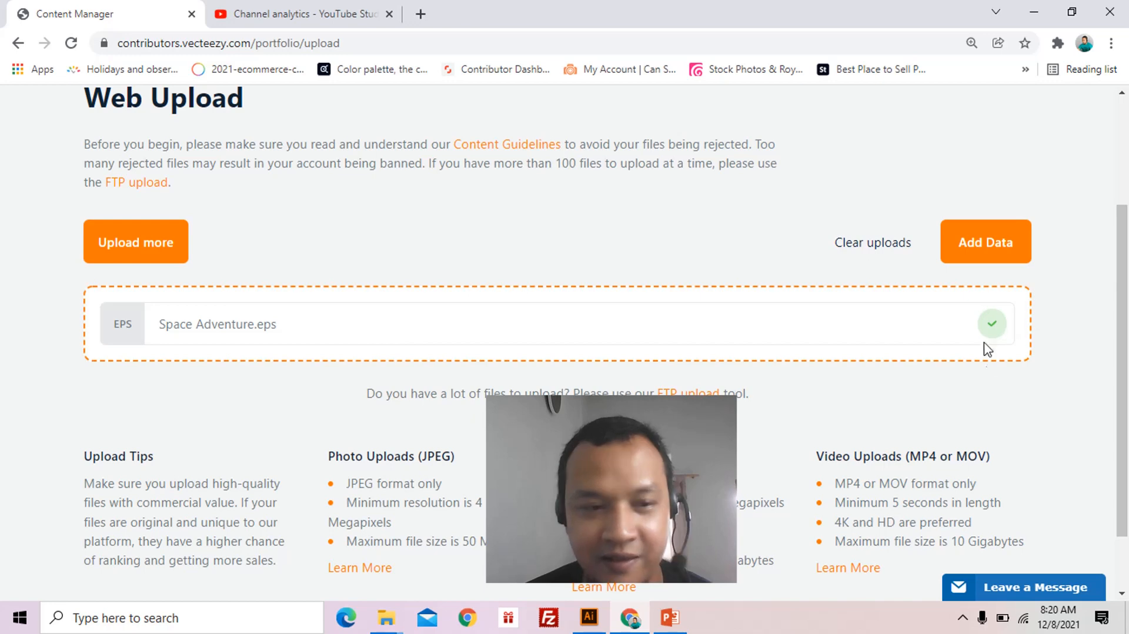
# Proceed to adding data for the uploaded artwork and select Space_Adventure.eps.
pyautogui.click(994, 260)
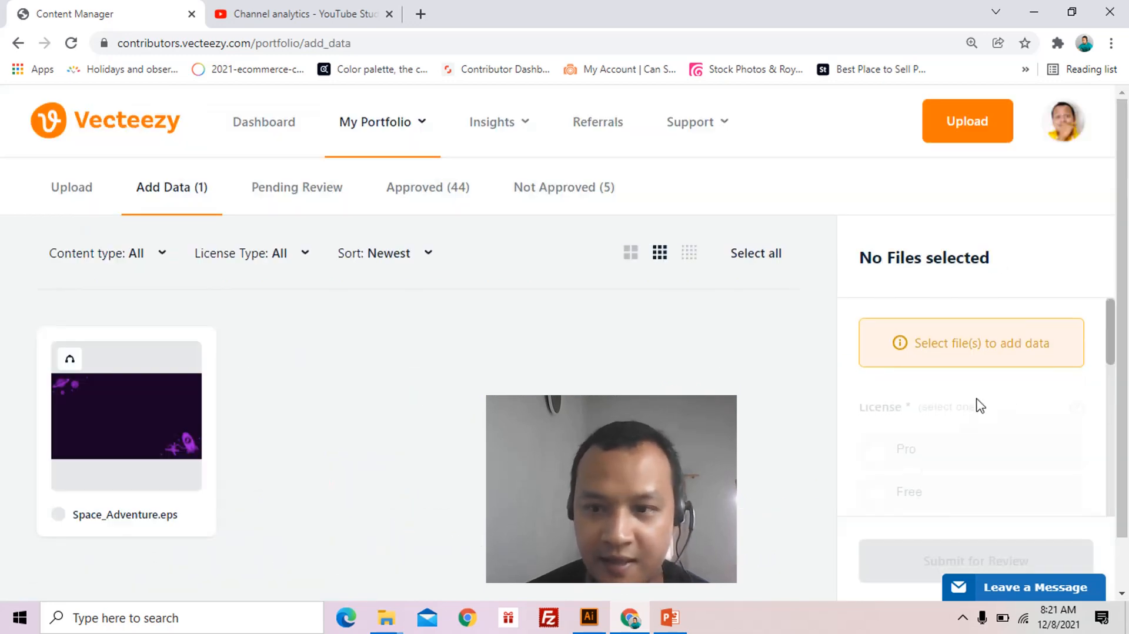
pyautogui.scroll(-3, 978, 404)
pyautogui.scroll(3, 976, 406)
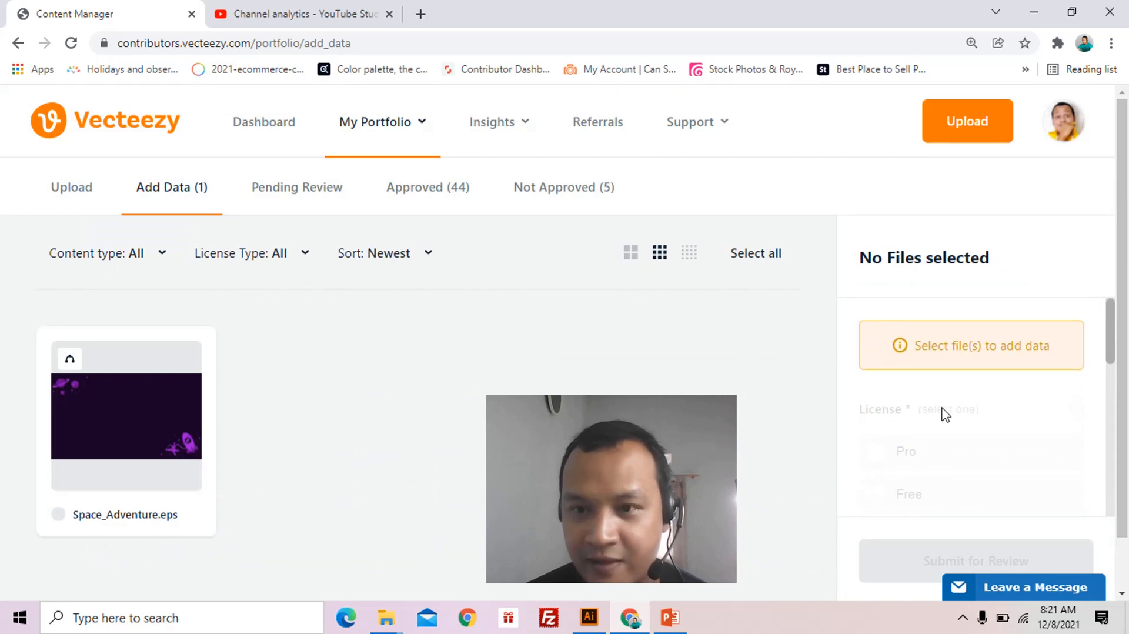
pyautogui.click(139, 426)
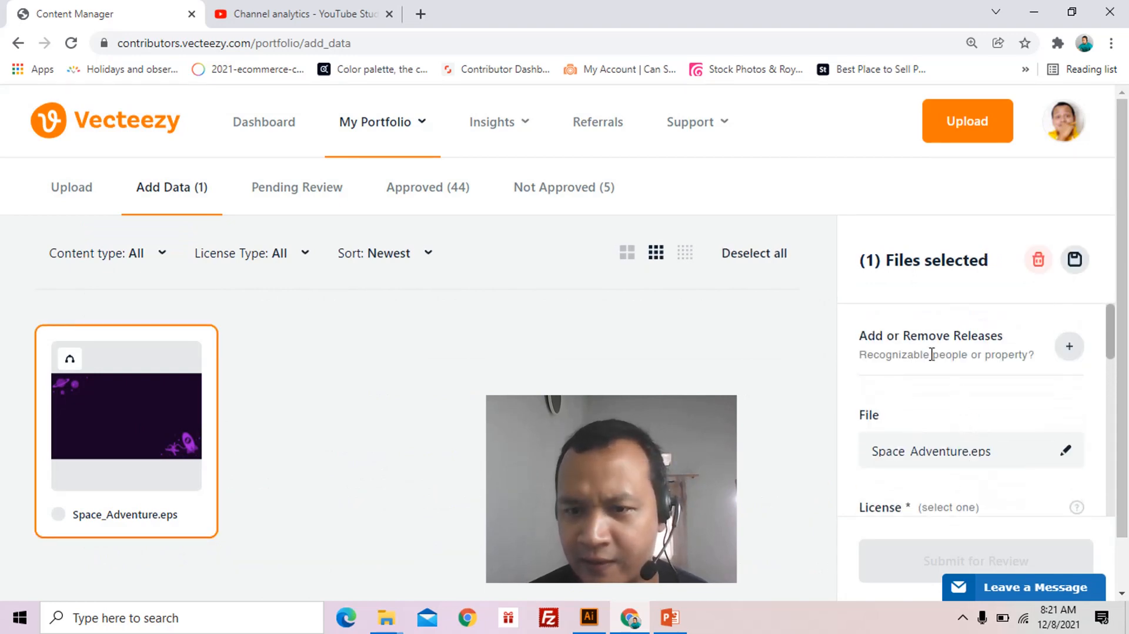
# Look through the selected file's data form, covering releases, file, license options and title.
pyautogui.scroll(-2, 919, 431)
pyautogui.scroll(2, 905, 405)
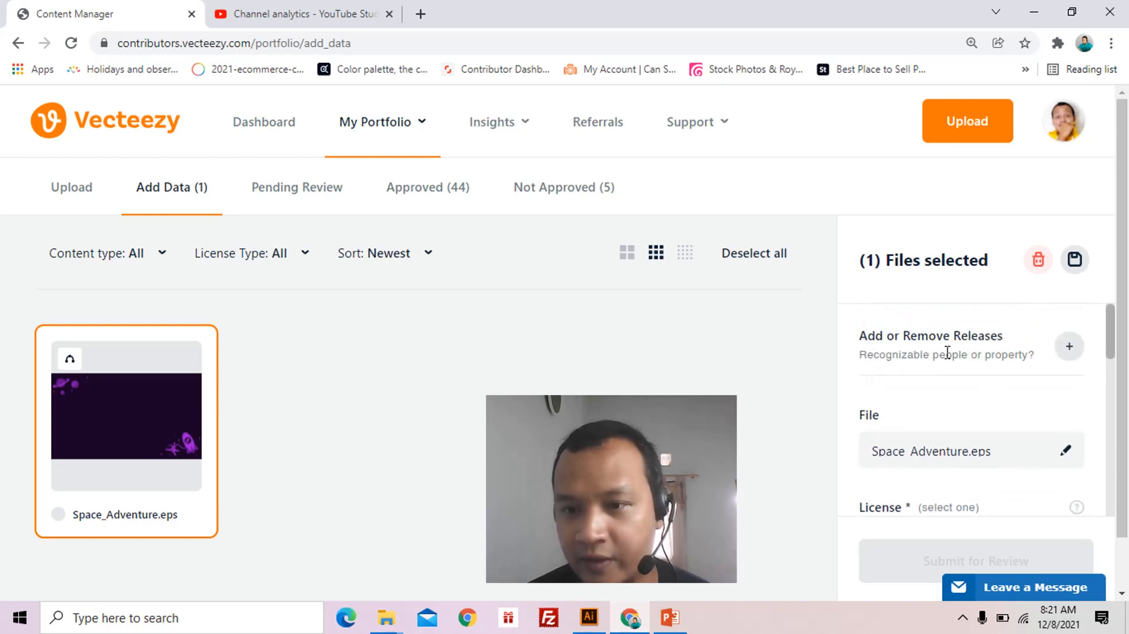
pyautogui.scroll(-2, 947, 352)
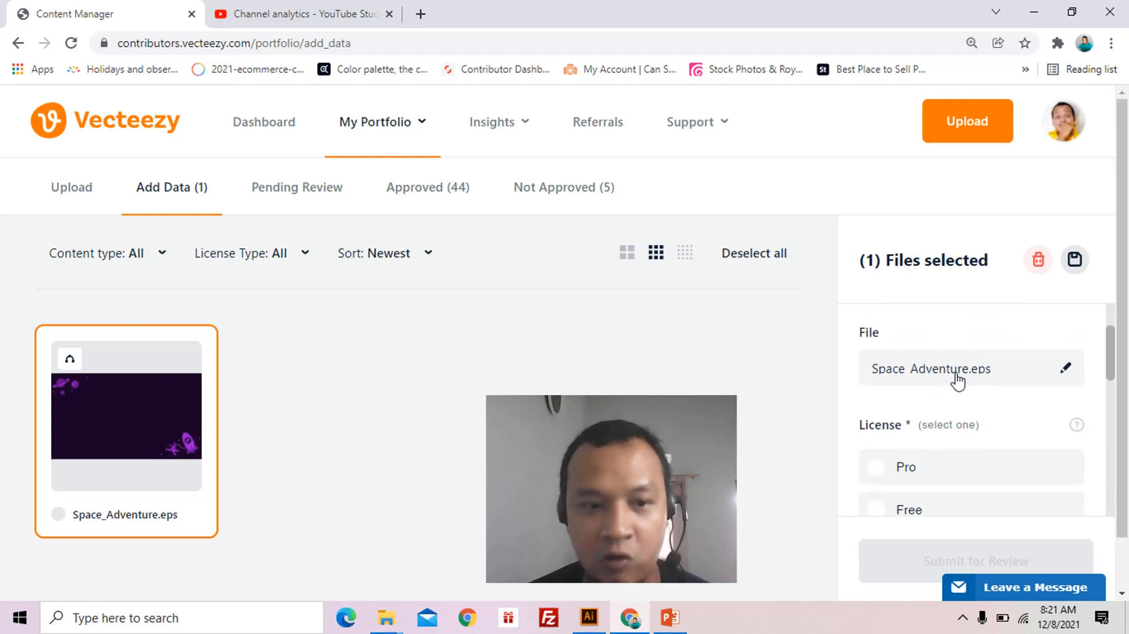
pyautogui.scroll(-2, 957, 380)
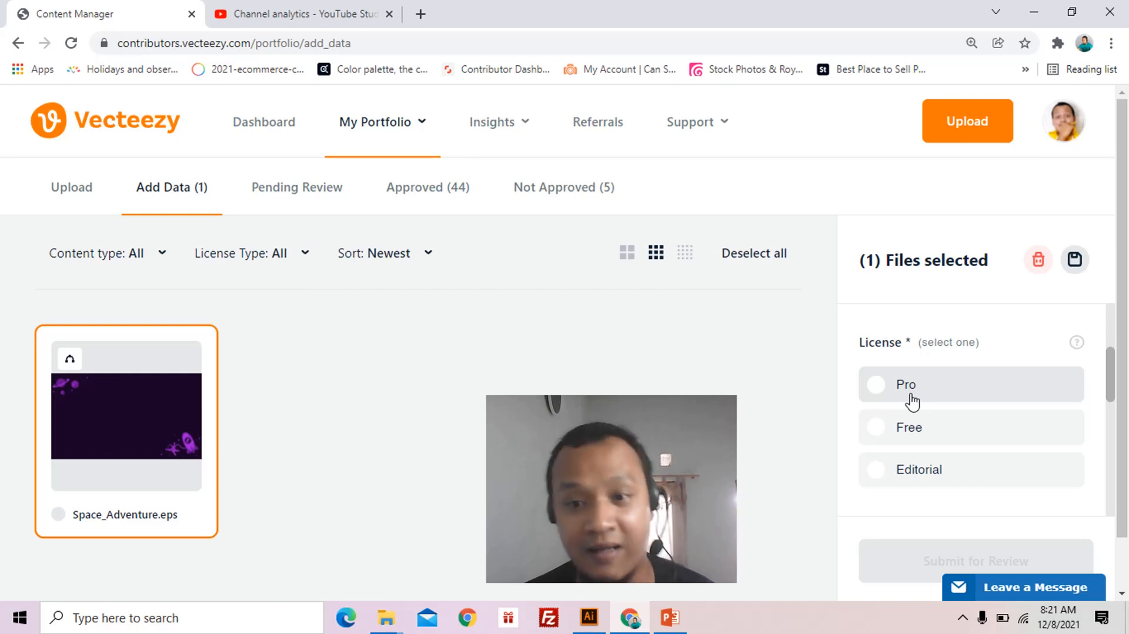
pyautogui.scroll(-1, 912, 401)
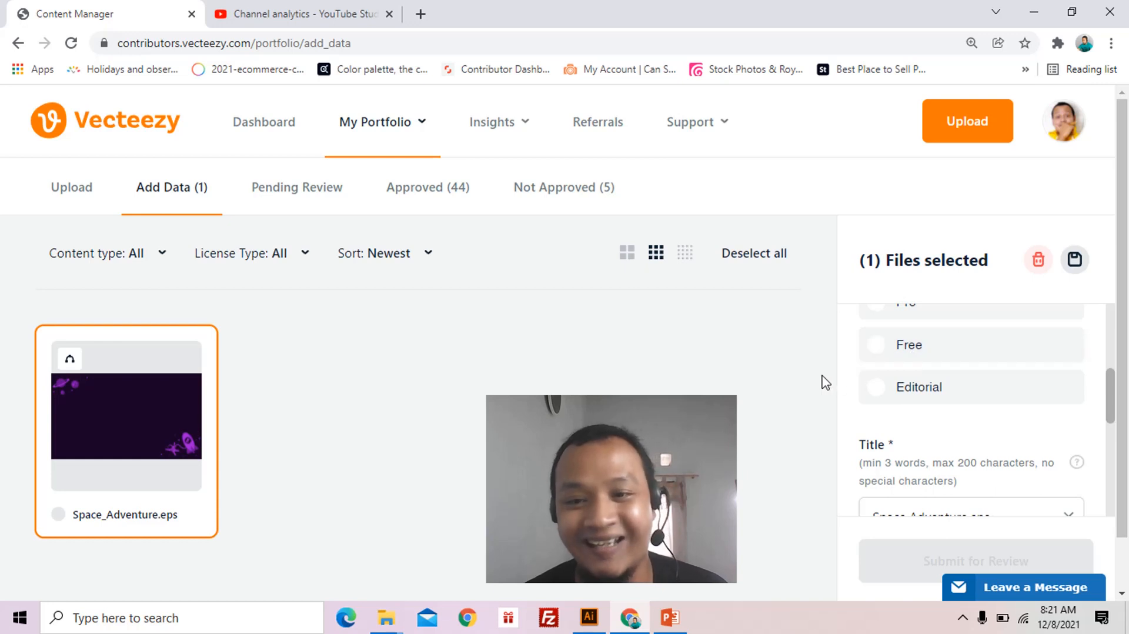
# Examine the Pro, Free and Editorial license options for the selected file.
pyautogui.scroll(1, 934, 399)
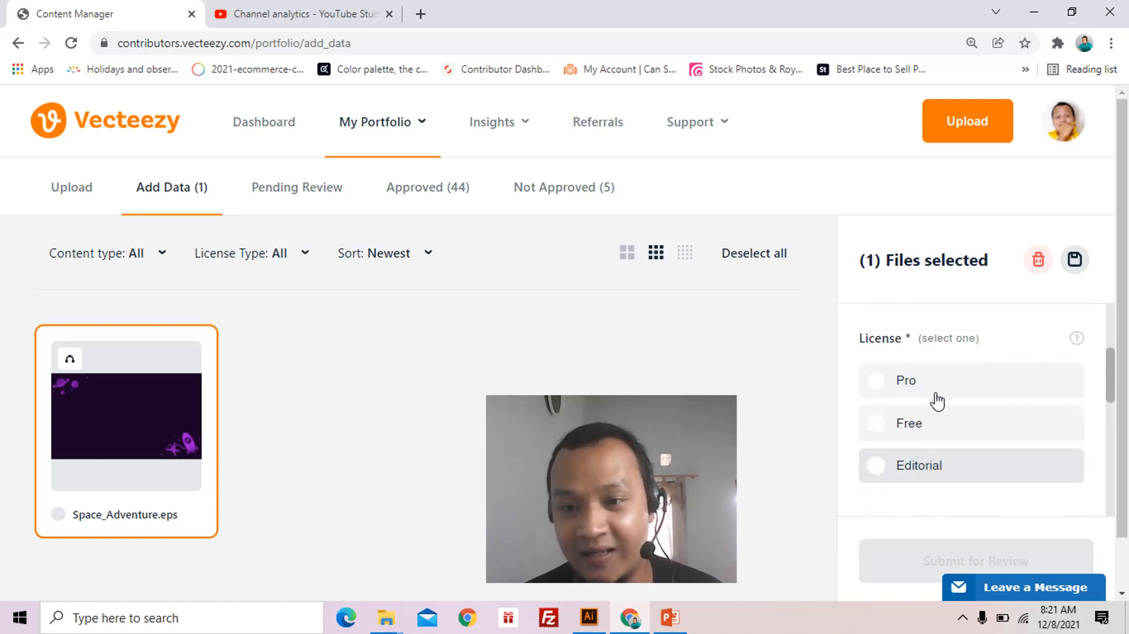
pyautogui.scroll(-3, 934, 395)
pyautogui.scroll(1, 934, 395)
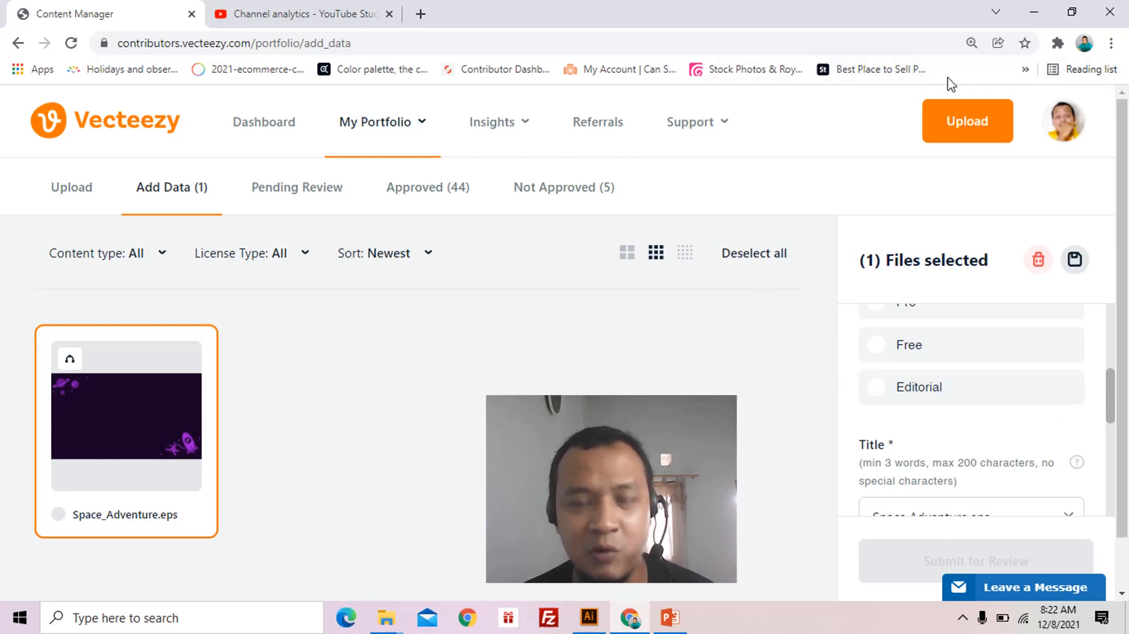
pyautogui.scroll(2, 985, 398)
pyautogui.scroll(-2, 976, 403)
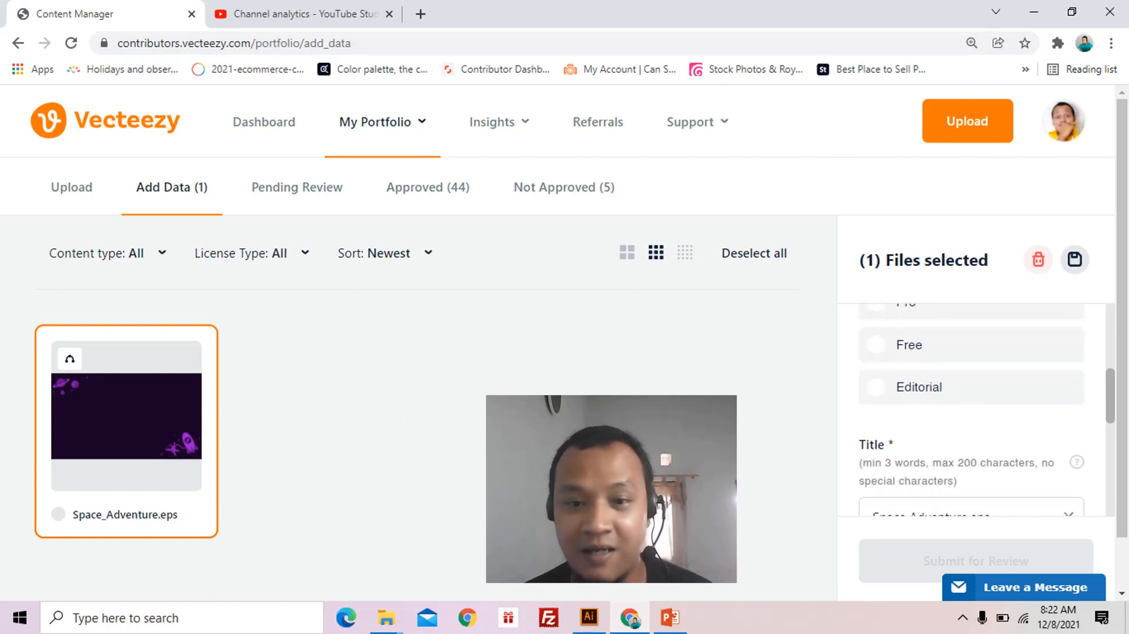
pyautogui.scroll(1, 1114, 389)
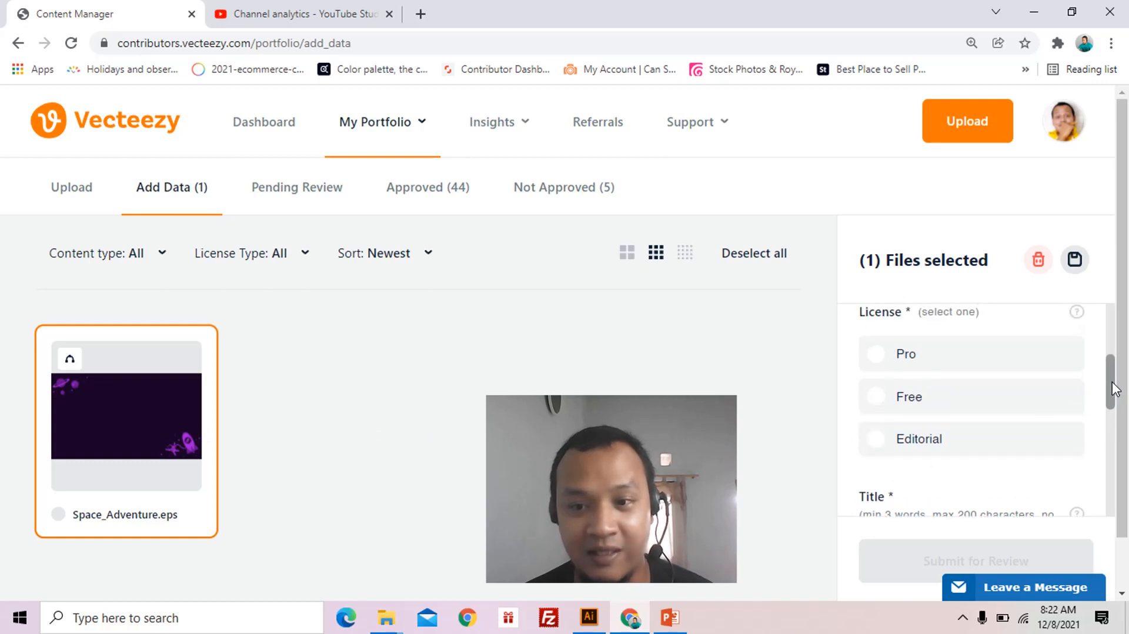
# Replace the file's title with a description beginning "Ilustration vector graphic of" and ending "Suitable for children product.".
pyautogui.click(877, 406)
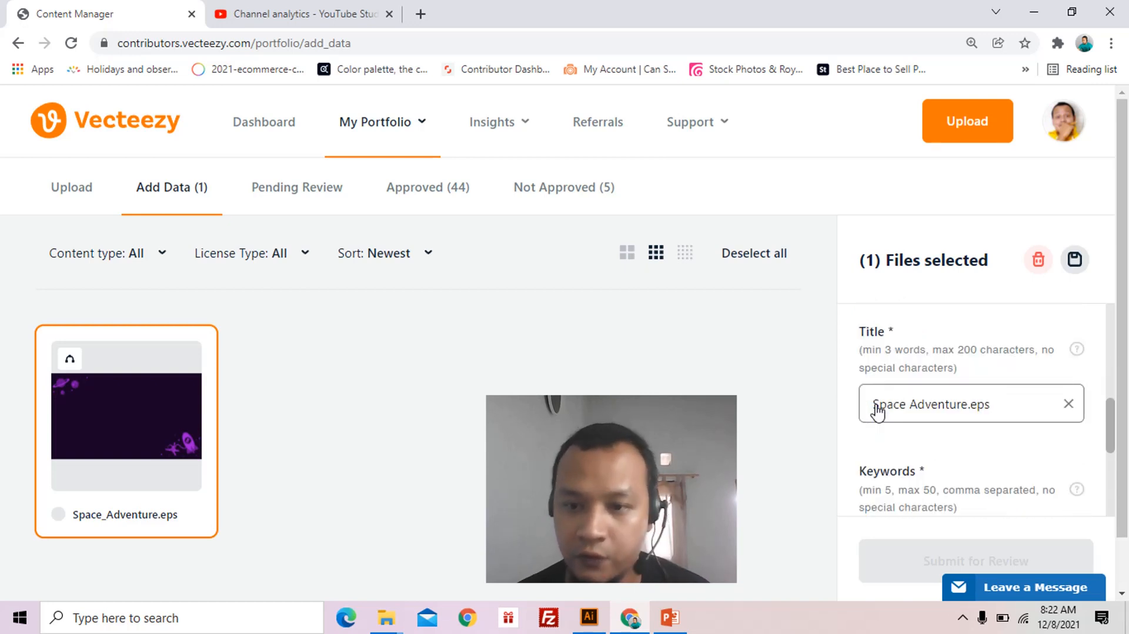
pyautogui.moveTo(874, 404); pyautogui.dragTo(1009, 403)
pyautogui.hotkey('ctrl', 'v')
pyautogui.click(873, 405)
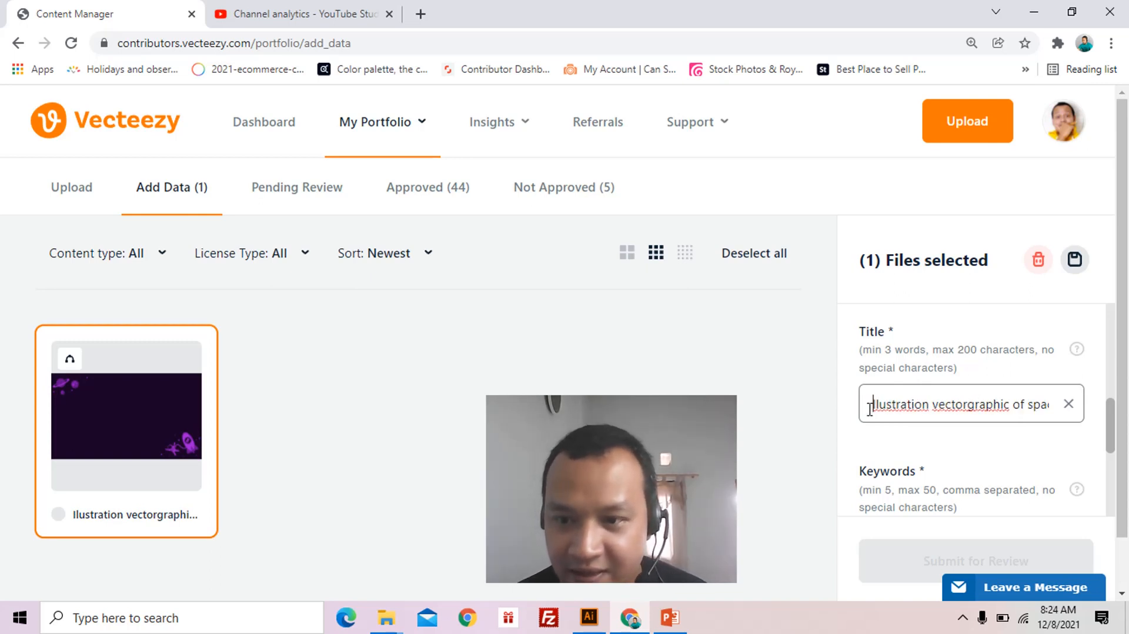
pyautogui.click(969, 403)
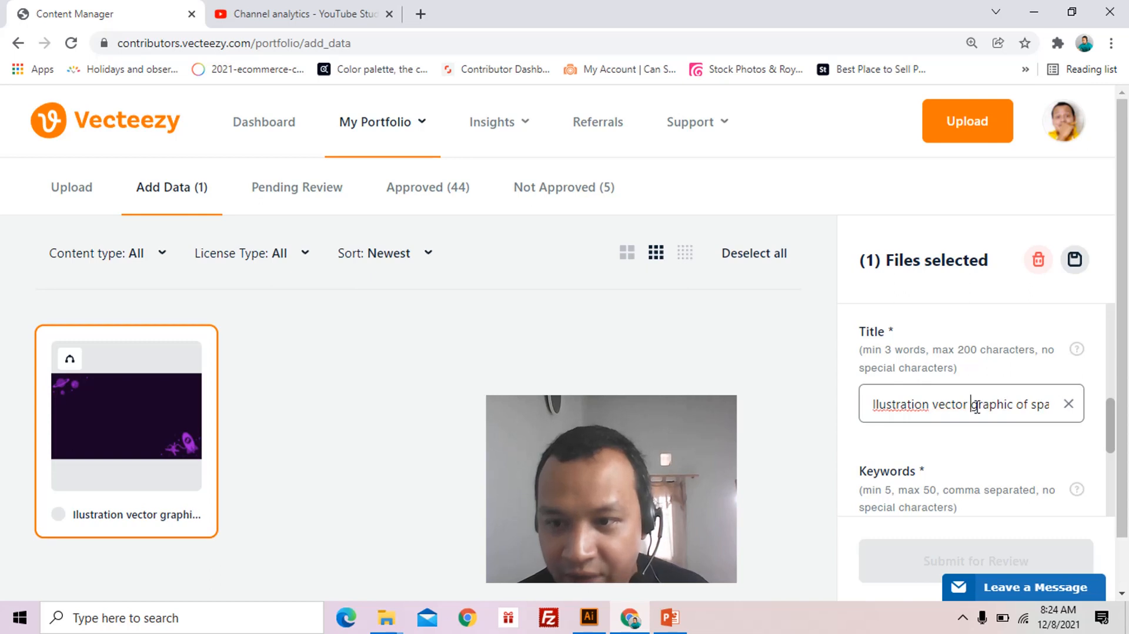
# Read through the full wording of the title from start to end.
pyautogui.moveTo(981, 403); pyautogui.dragTo(1051, 406)
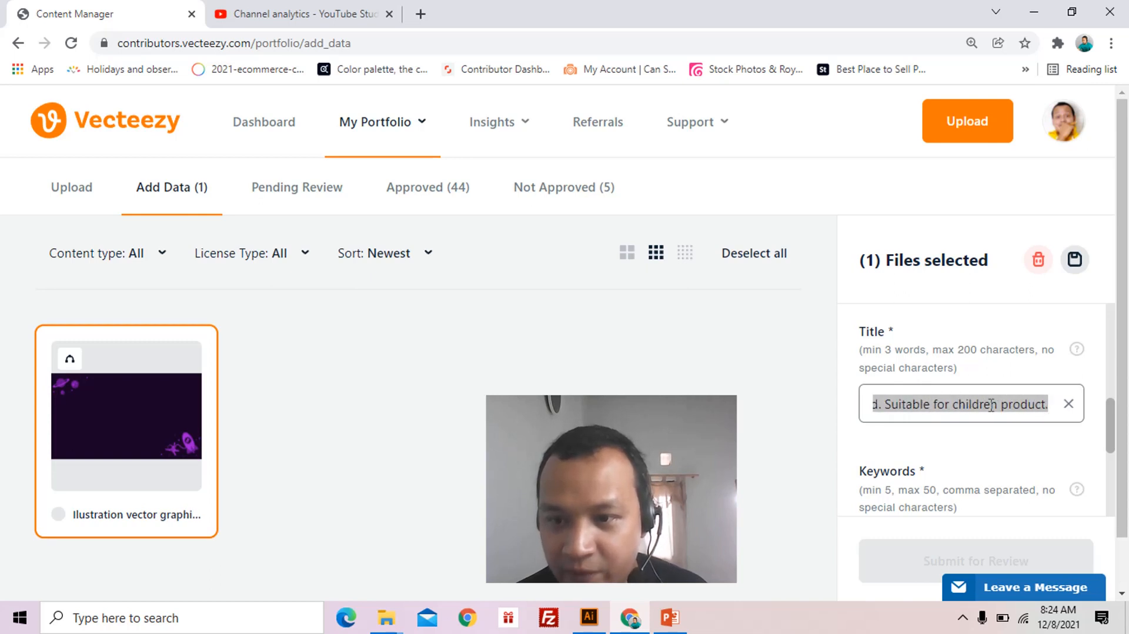
pyautogui.click(893, 405)
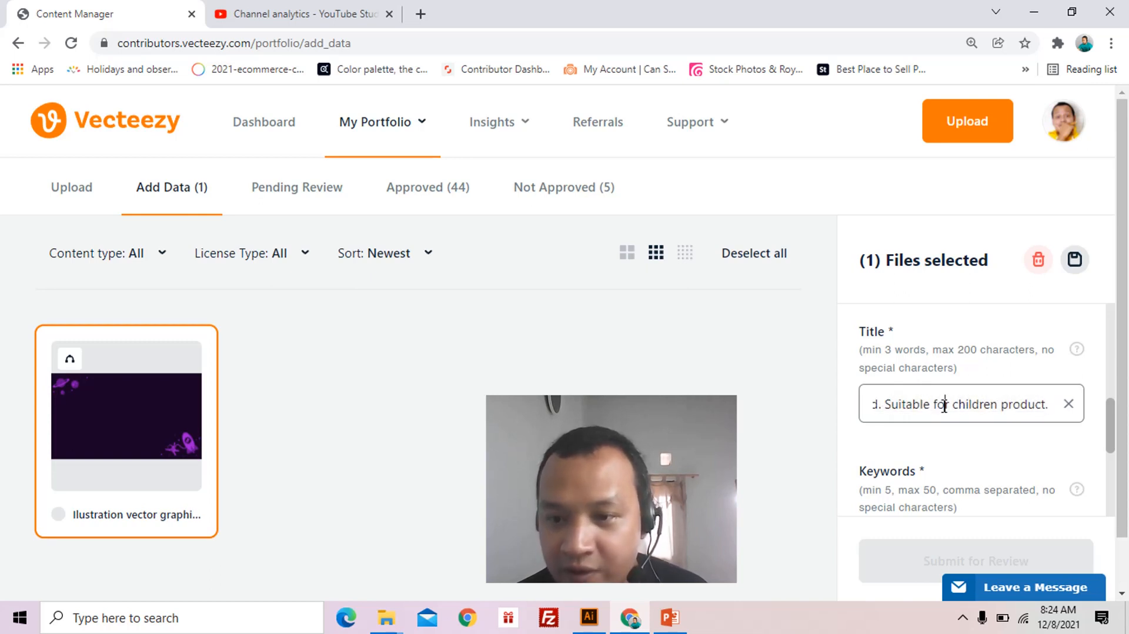
pyautogui.moveTo(953, 405); pyautogui.dragTo(1028, 406)
pyautogui.click(984, 406)
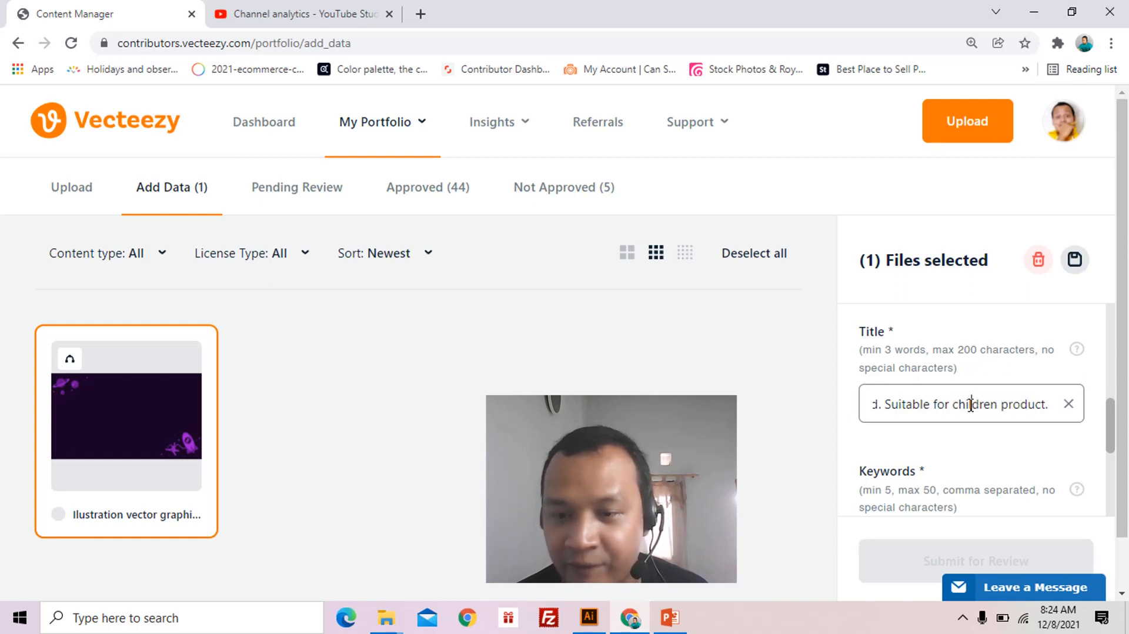
pyautogui.moveTo(939, 405); pyautogui.dragTo(847, 413)
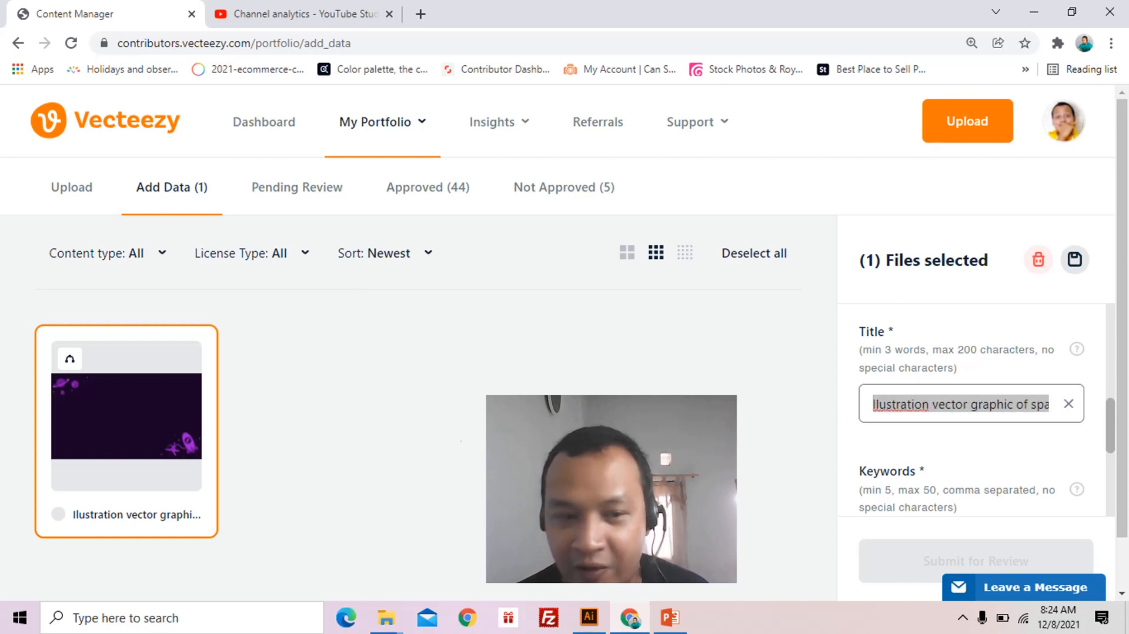
pyautogui.click(903, 403)
pyautogui.moveTo(906, 404); pyautogui.dragTo(1053, 403)
pyautogui.click(972, 404)
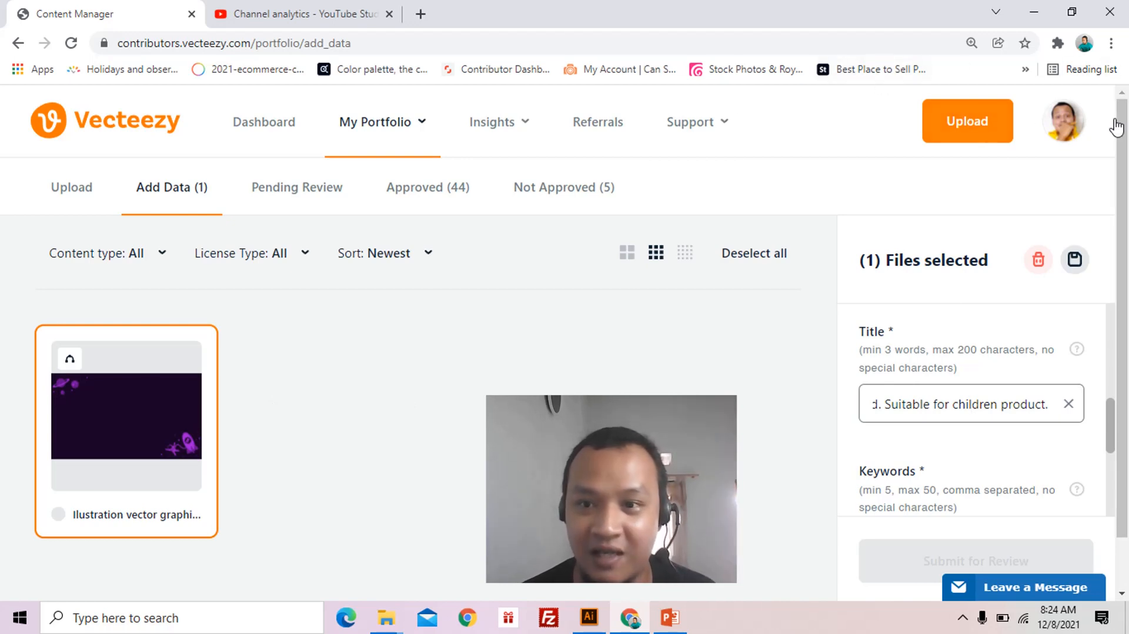
# Enter the keywords illustration, vector, graphic, design, background, space, adventure, science, fiction, children, book, product, purple, wallpaper, copy space, area, astronaut, rocket, planet and saturn.
pyautogui.scroll(-2, 1127, 267)
pyautogui.scroll(2, 1127, 268)
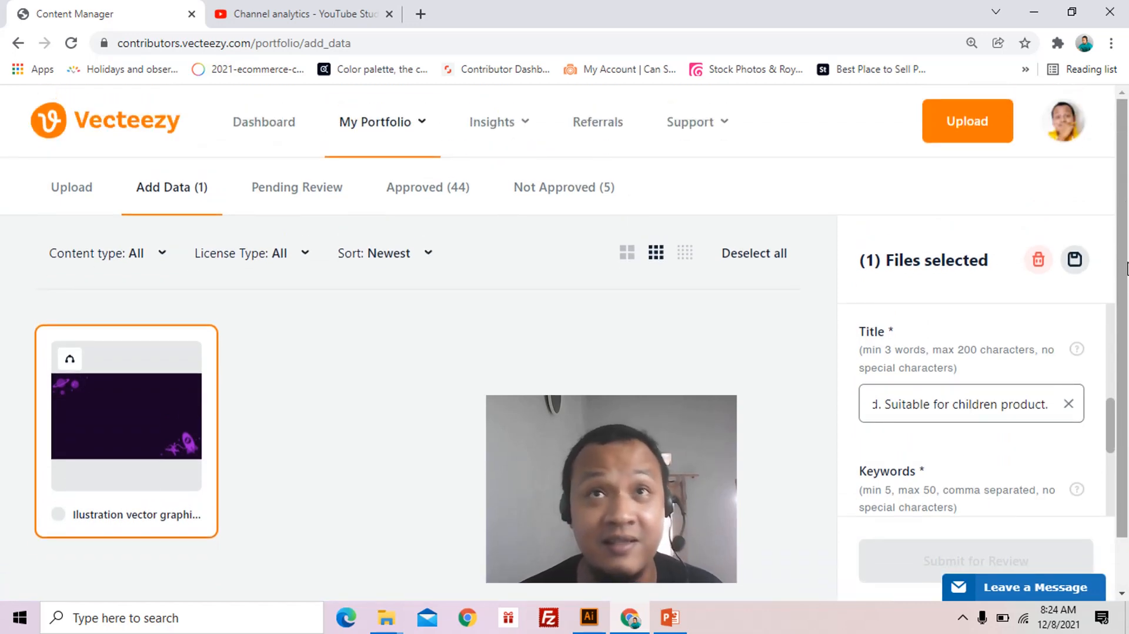
pyautogui.scroll(-1, 980, 456)
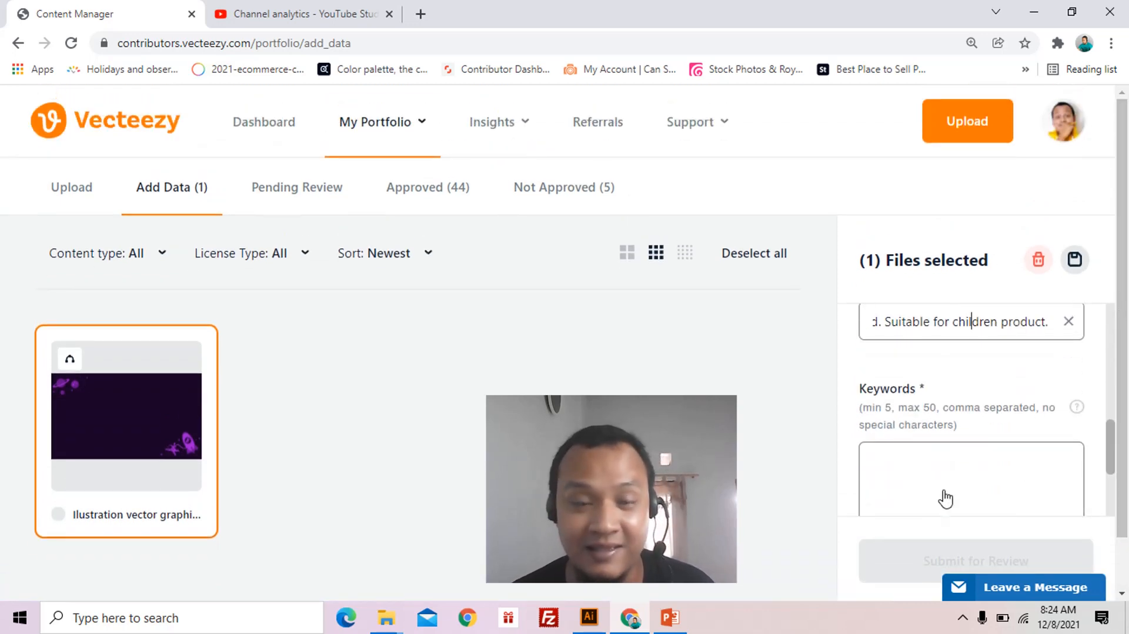
pyautogui.click(932, 466)
pyautogui.scroll(-1, 995, 471)
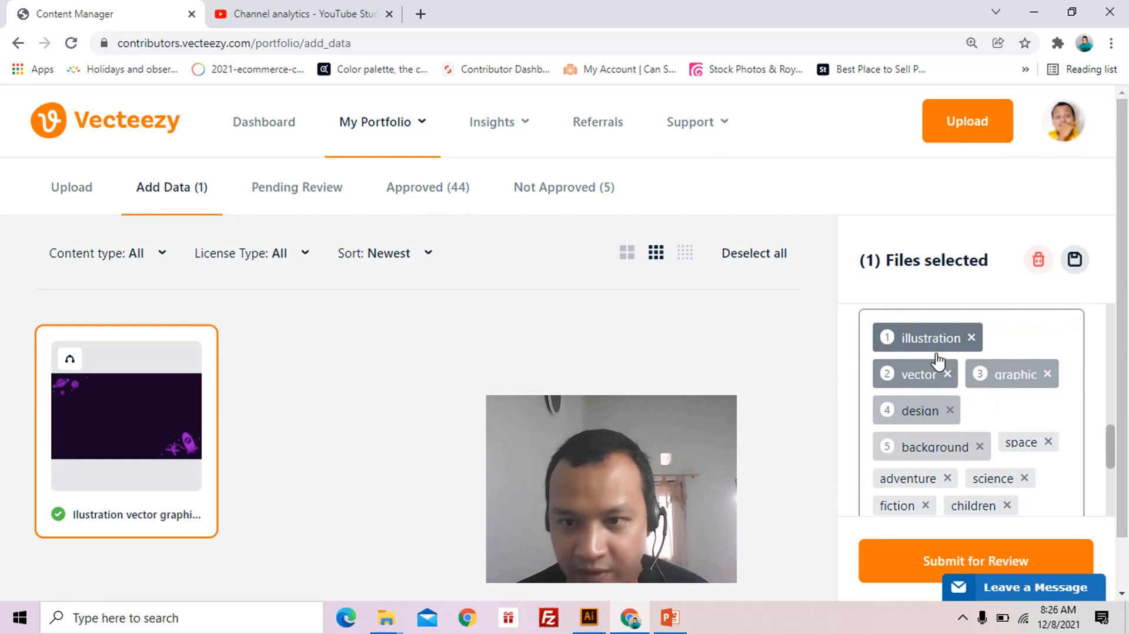
pyautogui.scroll(-1, 939, 420)
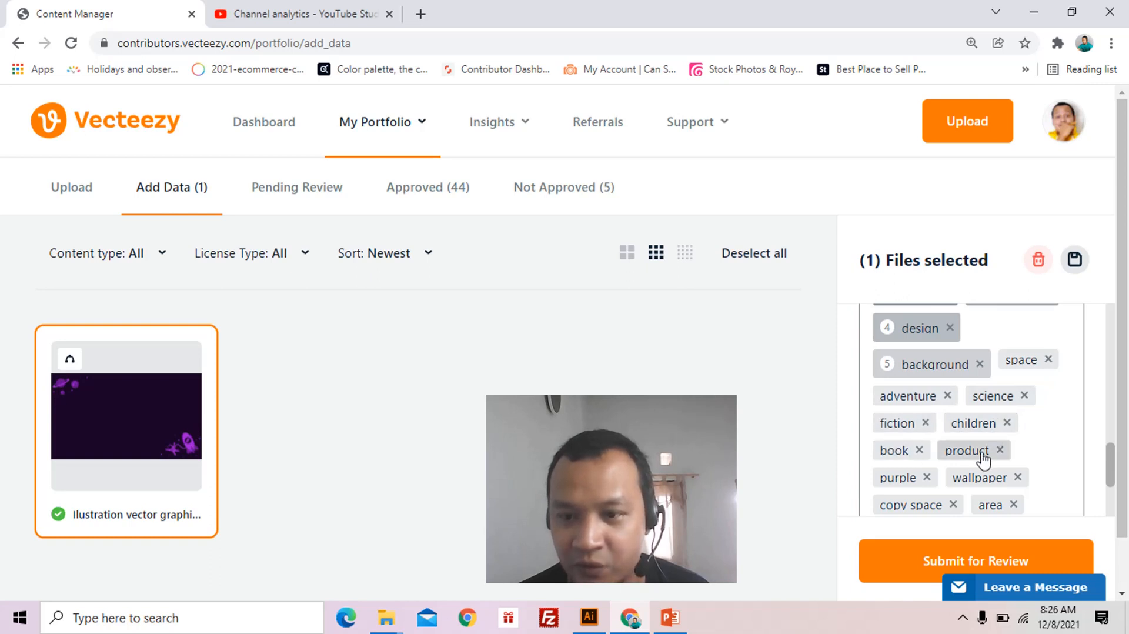
pyautogui.scroll(-1, 970, 459)
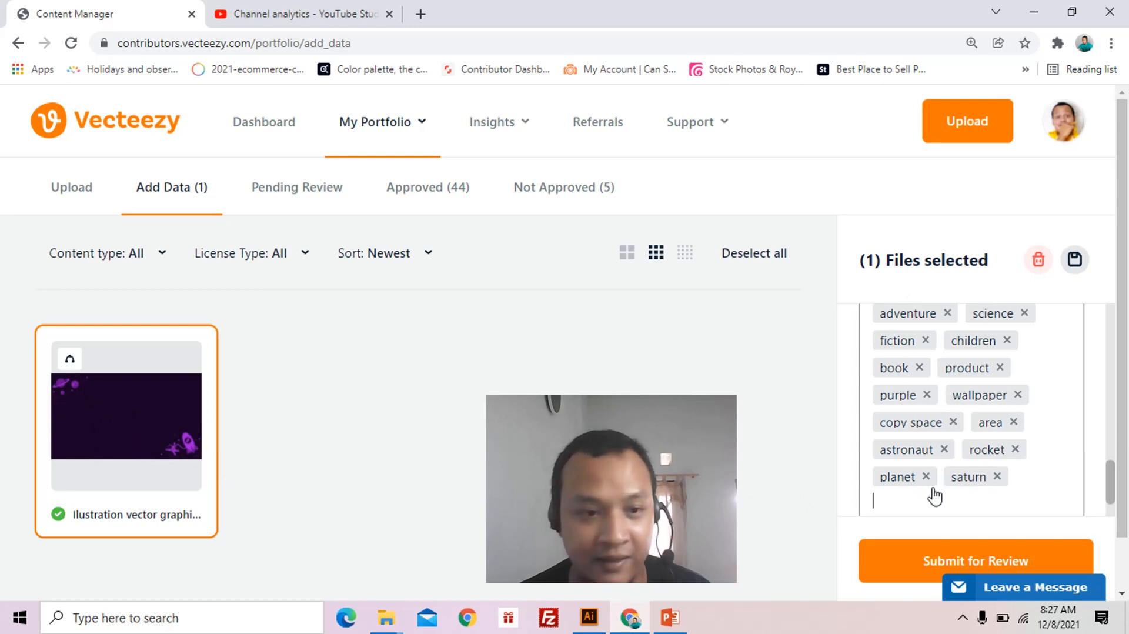
# Submit the space artwork for review and dismiss the resulting dialog.
pyautogui.scroll(6, 860, 442)
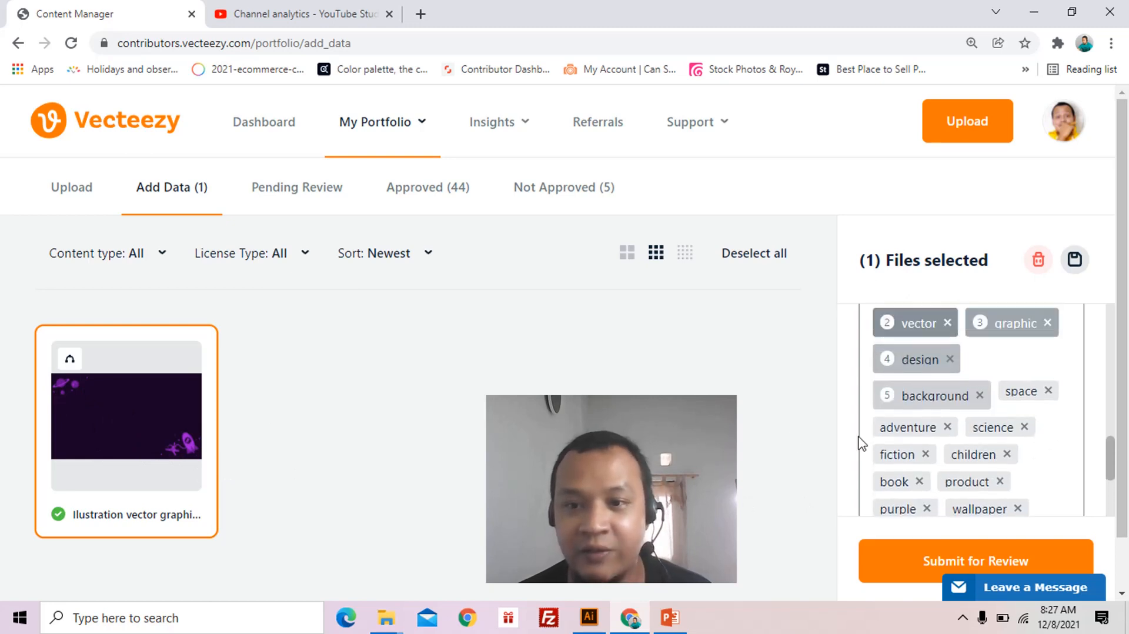
pyautogui.scroll(-7, 860, 442)
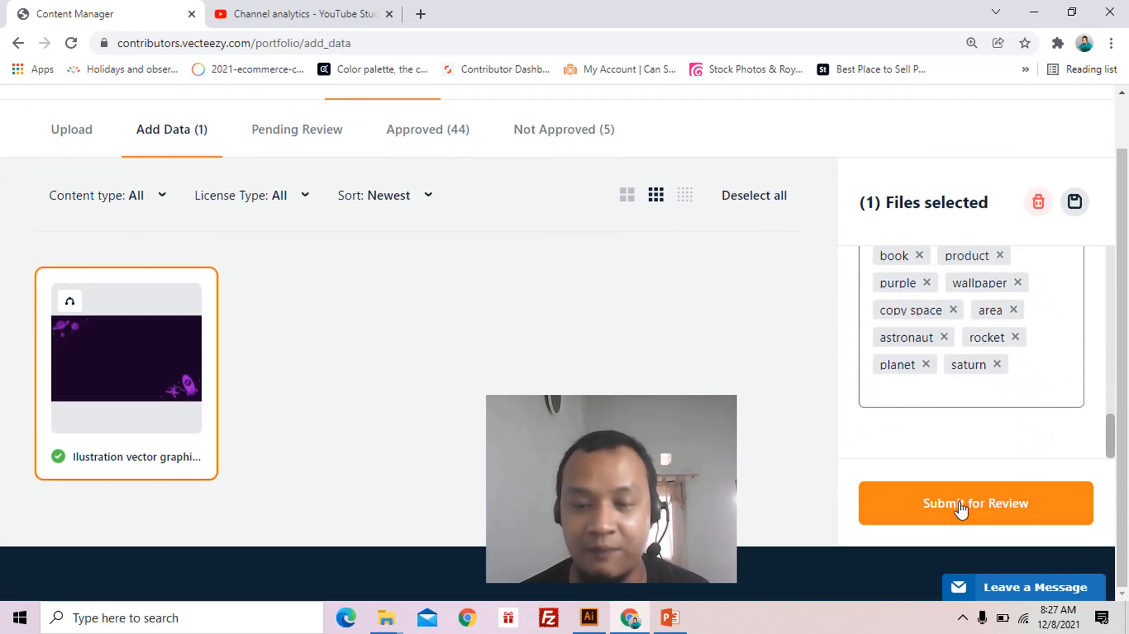
pyautogui.click(960, 507)
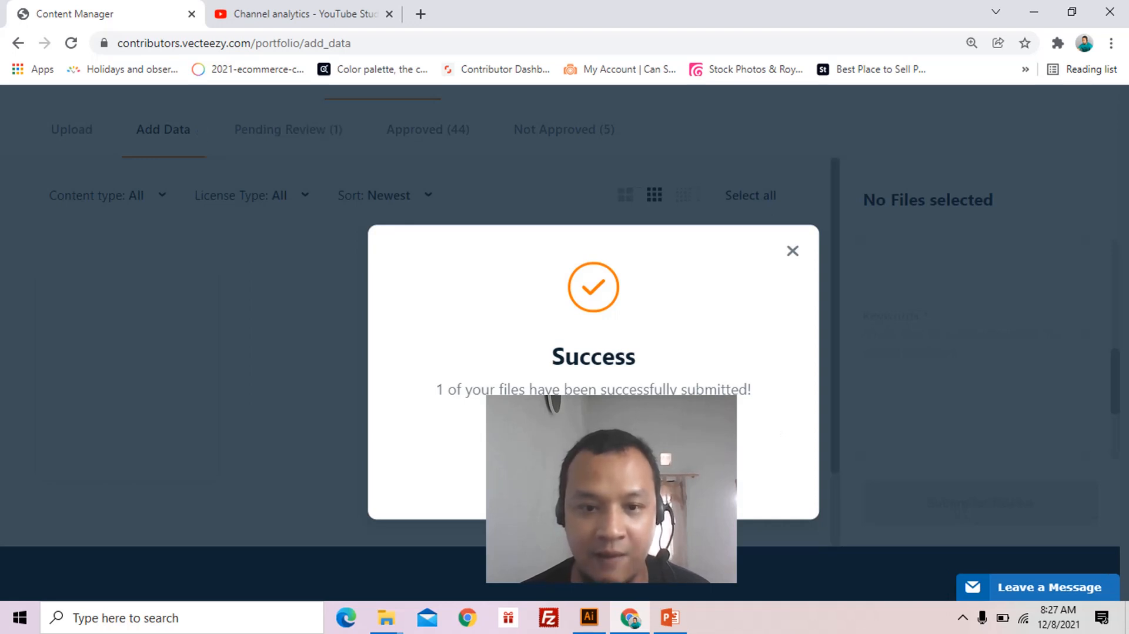
pyautogui.click(627, 458)
pyautogui.scroll(1, 366, 374)
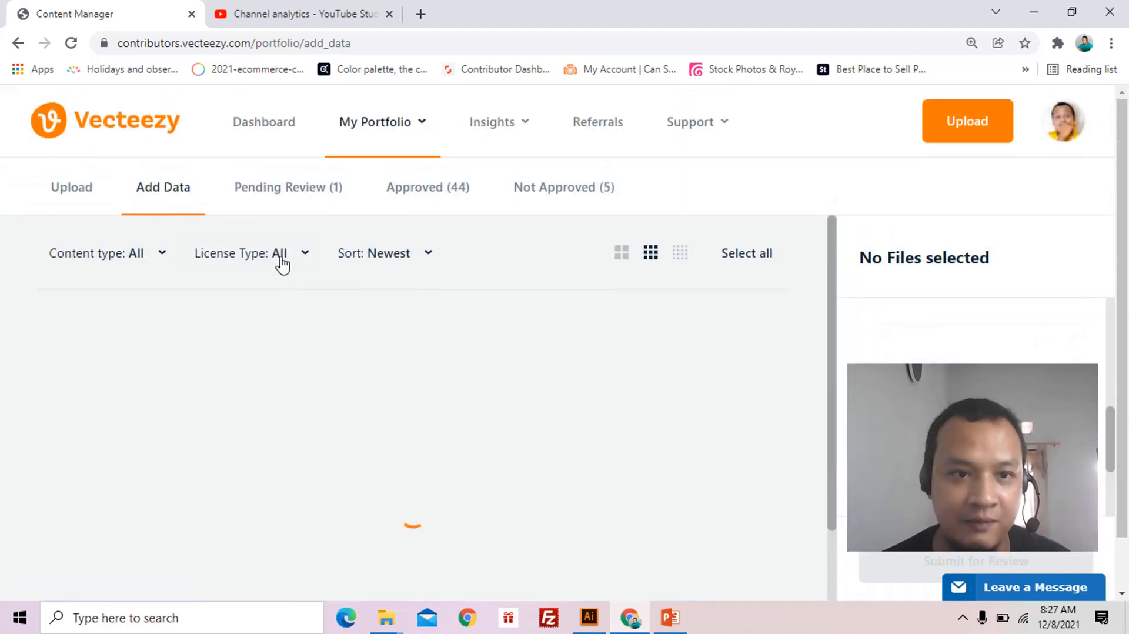
# Check the submitted artwork among the files pending review and look through the approved files.
pyautogui.click(303, 193)
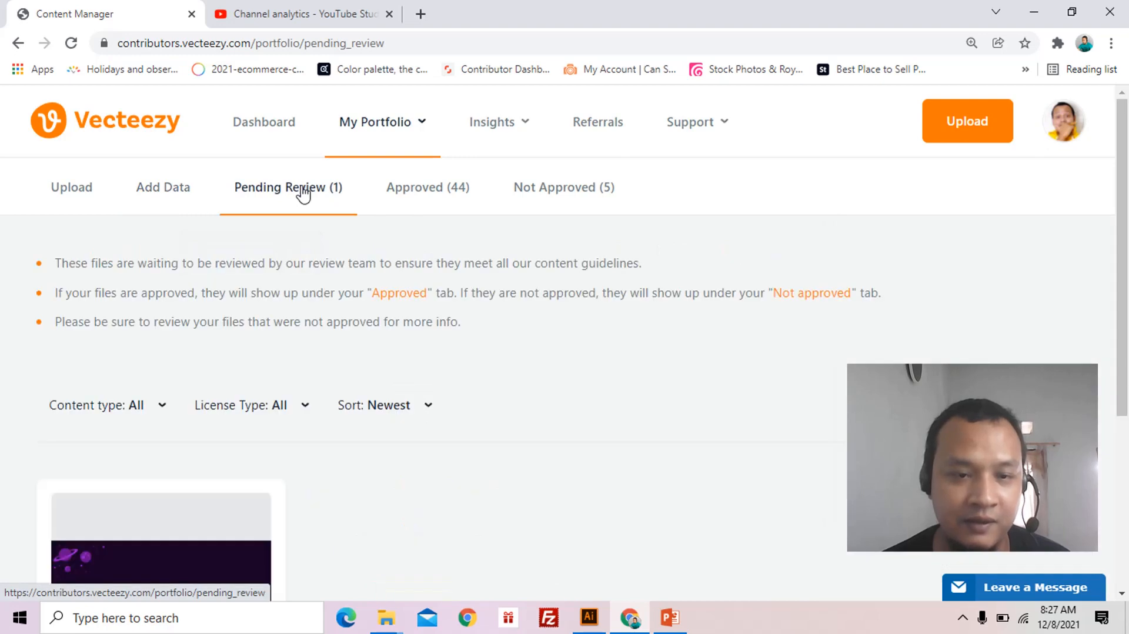
pyautogui.scroll(-2, 305, 261)
pyautogui.scroll(2, 304, 259)
pyautogui.scroll(-2, 305, 259)
pyautogui.scroll(2, 306, 262)
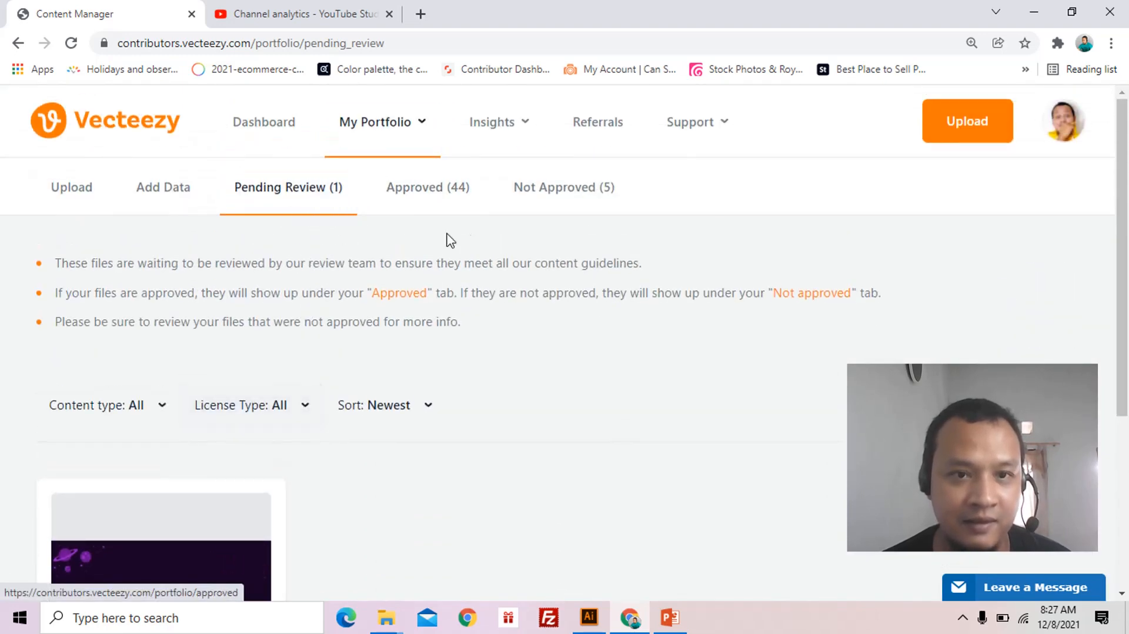
pyautogui.click(422, 202)
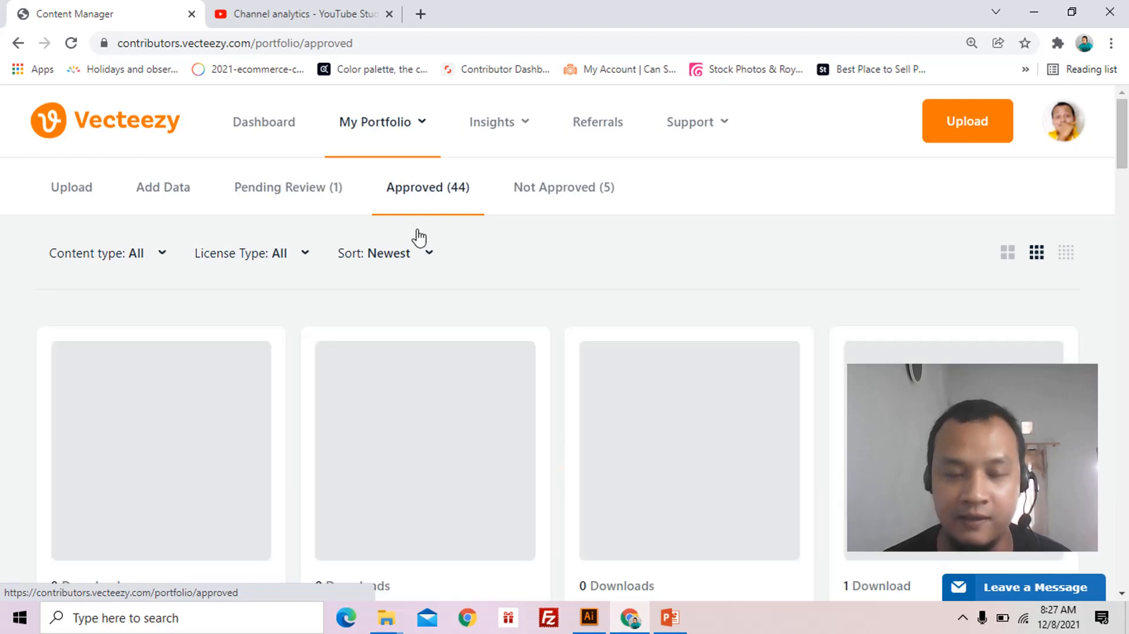
pyautogui.scroll(-2, 419, 235)
pyautogui.scroll(-5, 417, 252)
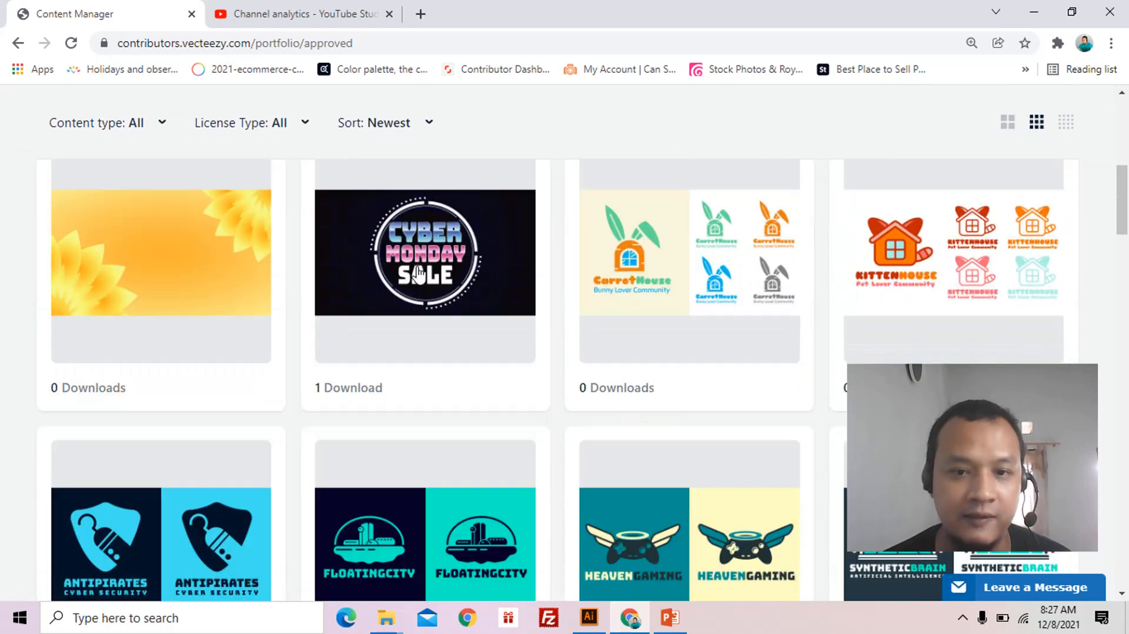
pyautogui.scroll(7, 418, 265)
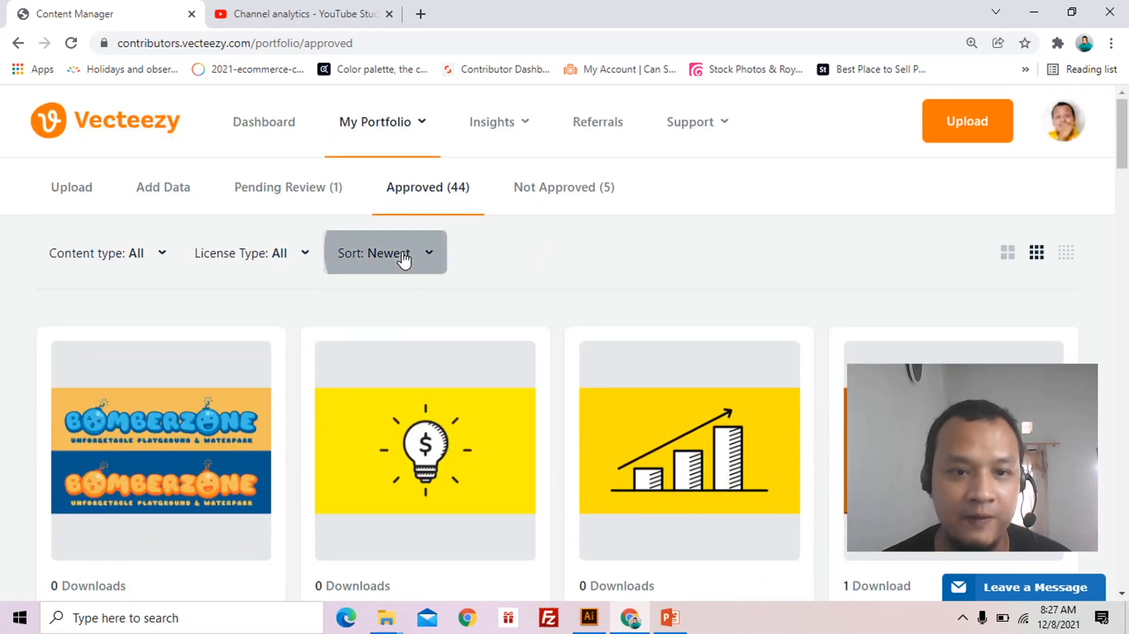
# Sort the approved files by Most Downloads and compare their download figures.
pyautogui.click(405, 259)
pyautogui.click(386, 387)
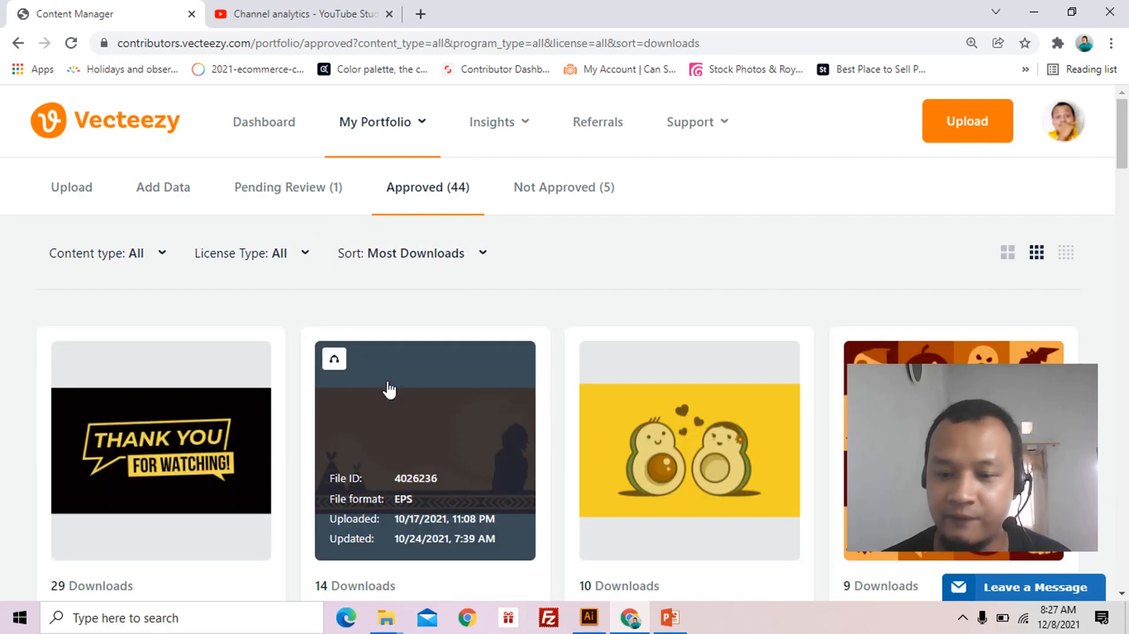
pyautogui.scroll(-3, 392, 379)
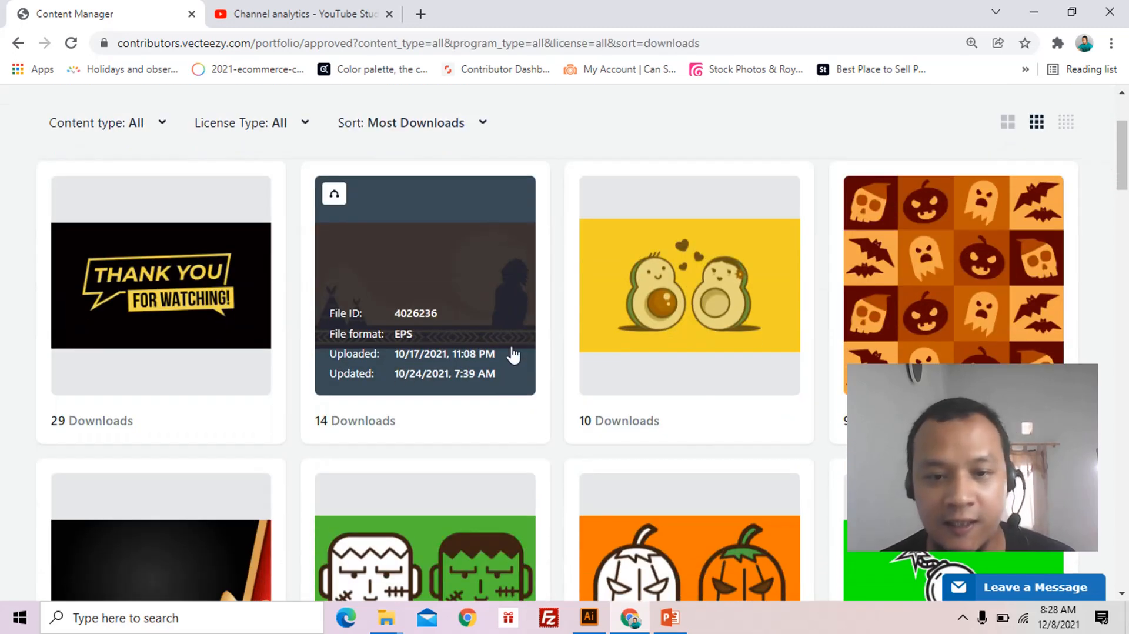
pyautogui.scroll(2, 513, 354)
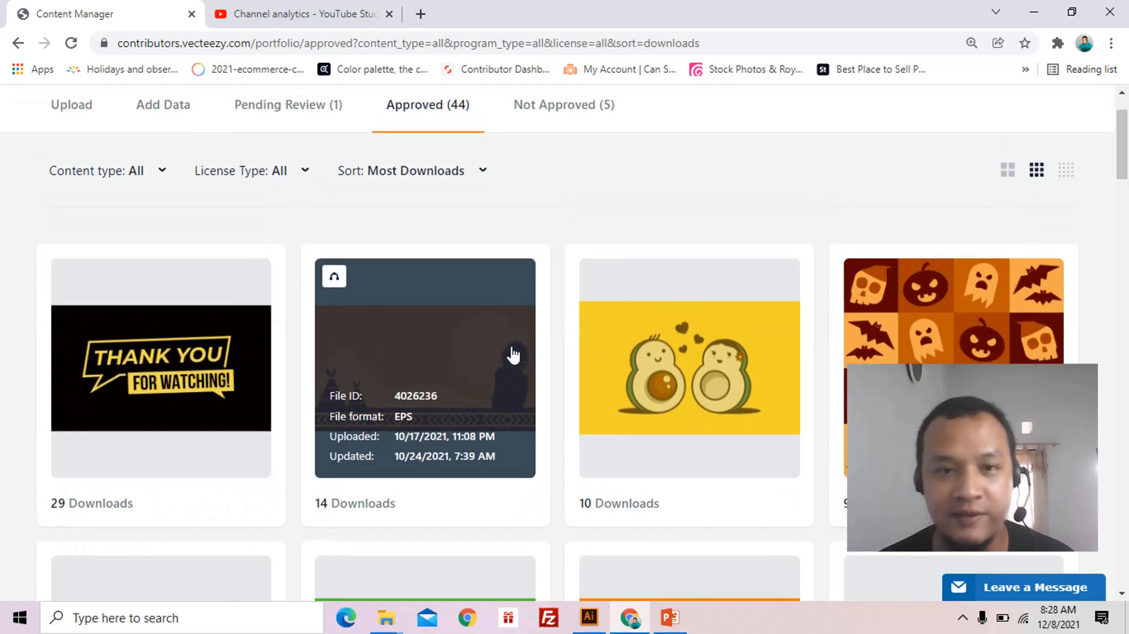
pyautogui.scroll(2, 549, 244)
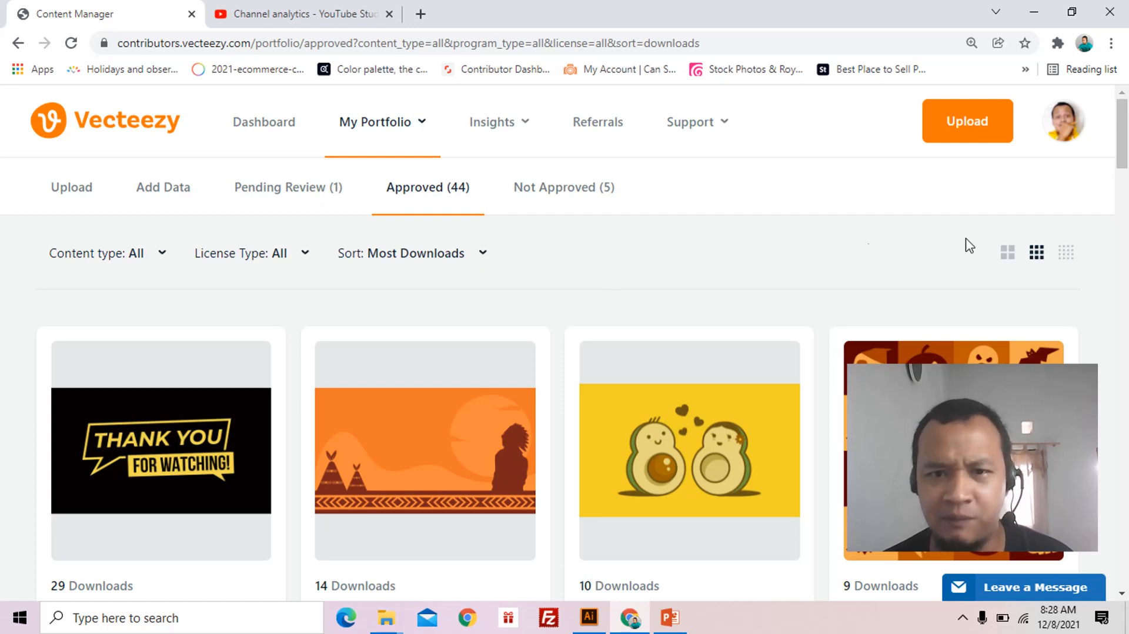
# Open the contributor profile and look over its account details, profile photo, profile details and social media links.
pyautogui.click(1071, 134)
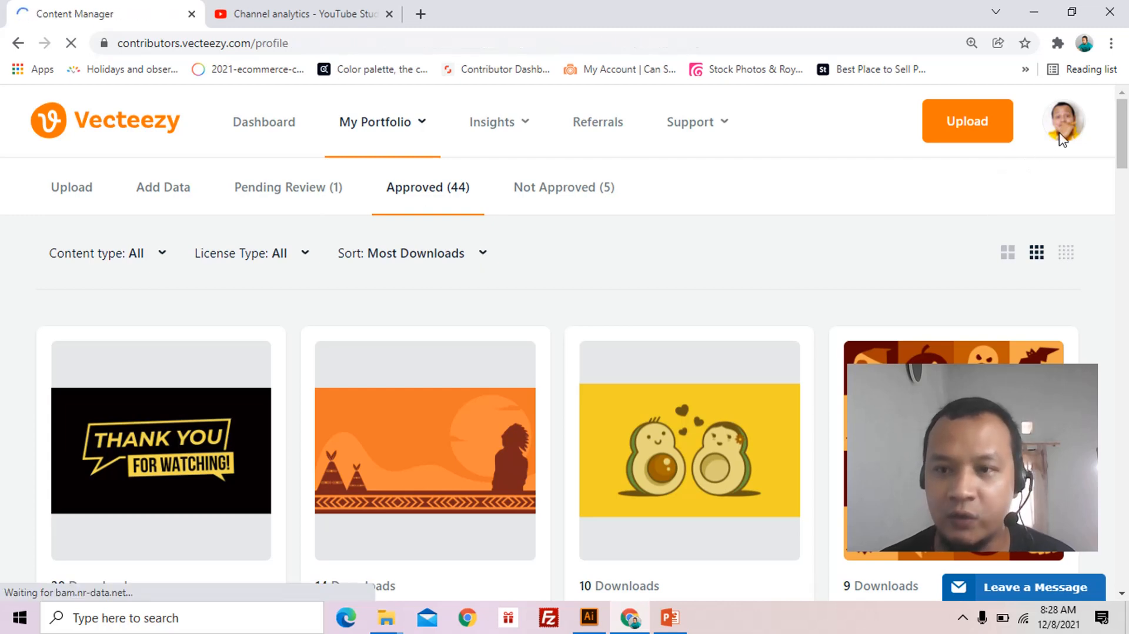
pyautogui.scroll(-3, 600, 238)
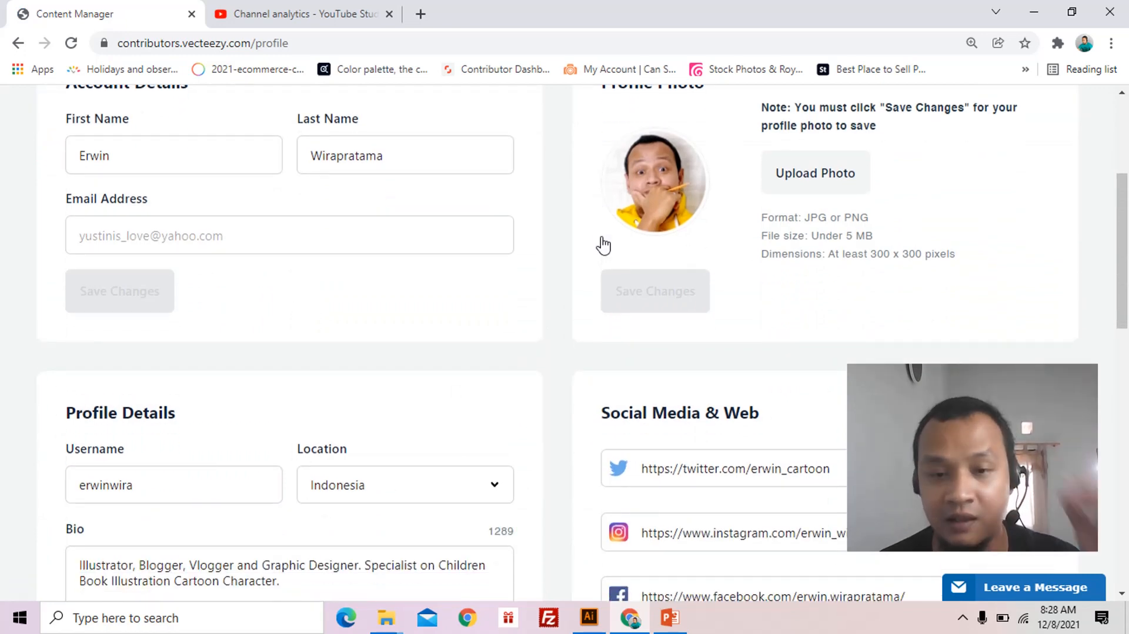
pyautogui.scroll(-3, 602, 244)
pyautogui.scroll(6, 602, 241)
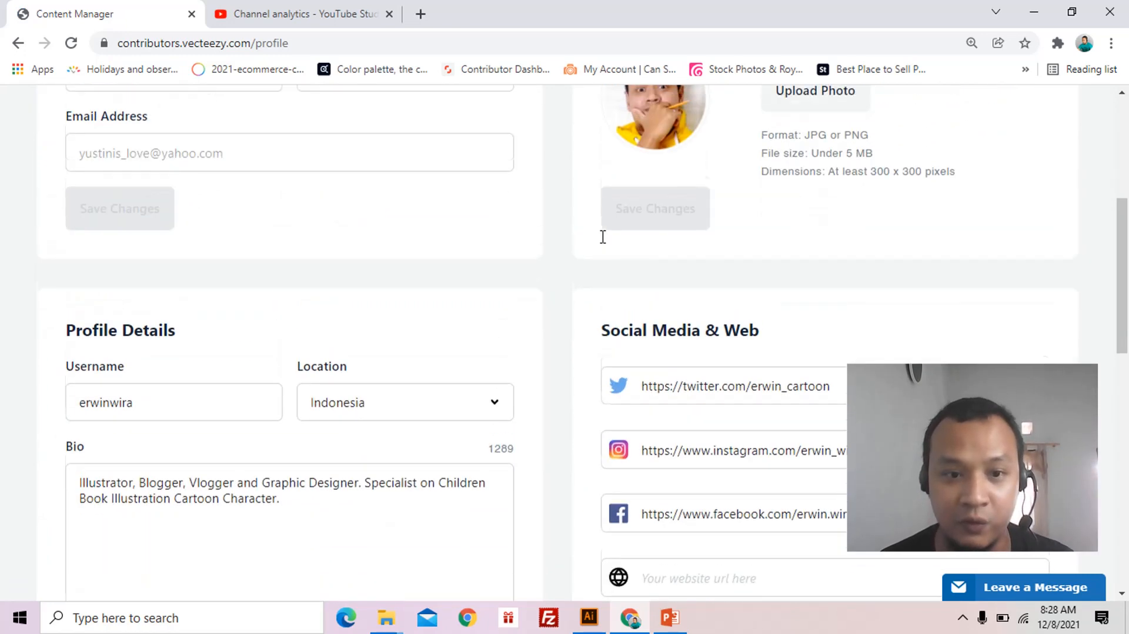
pyautogui.scroll(-2, 603, 236)
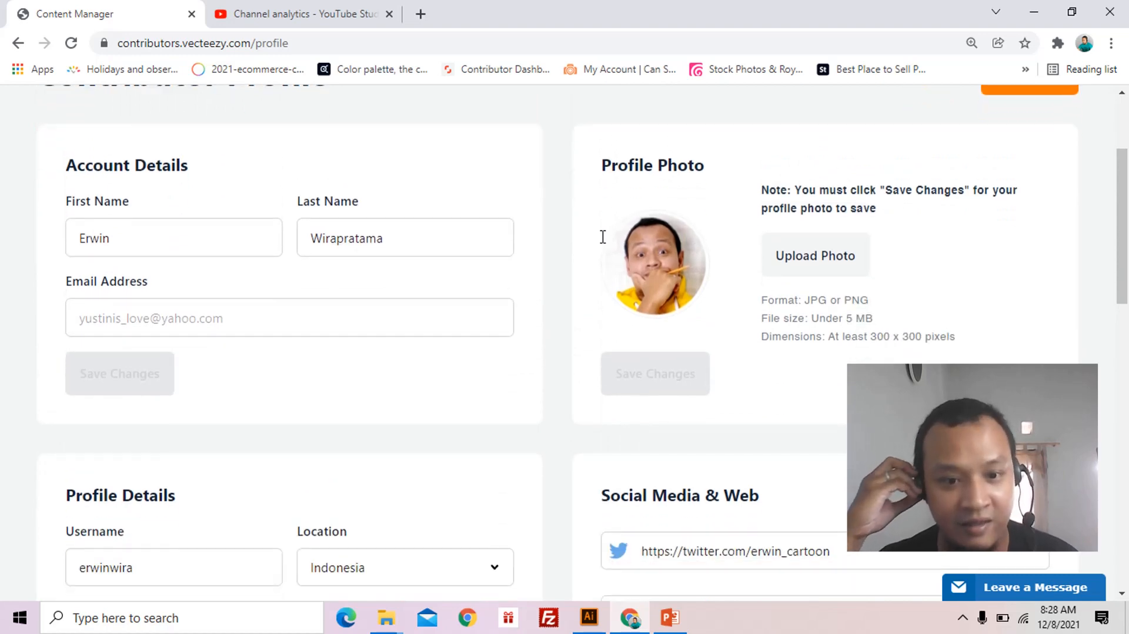
pyautogui.scroll(2, 603, 236)
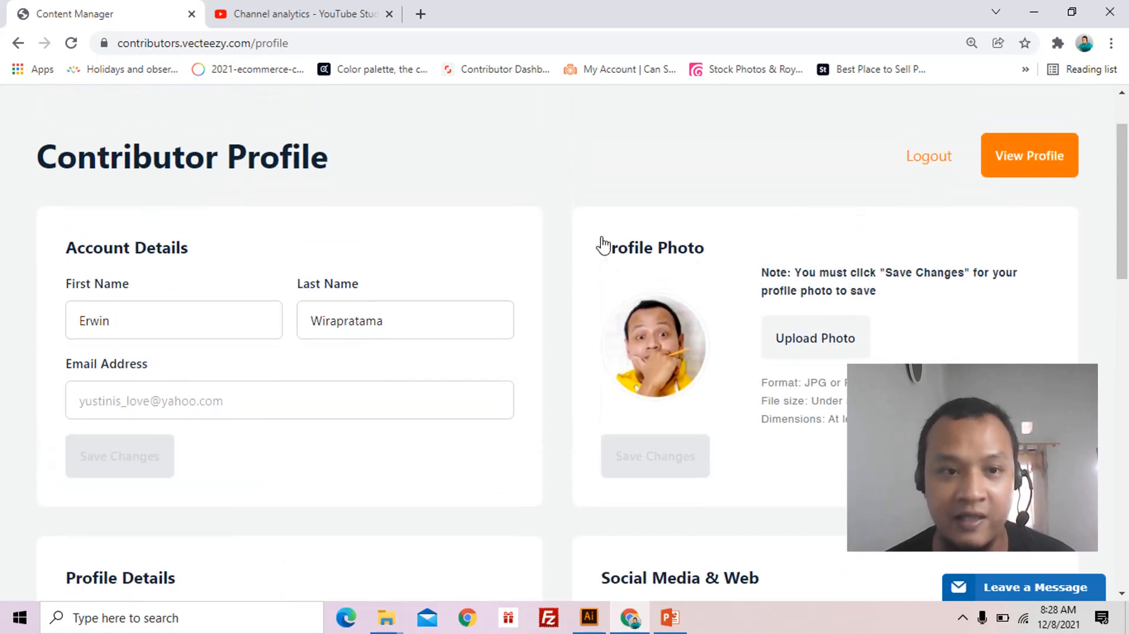
# Review the username, location and bio in the profile details and the links under Social Media & Web.
pyautogui.scroll(-3, 602, 237)
pyautogui.scroll(-2, 602, 237)
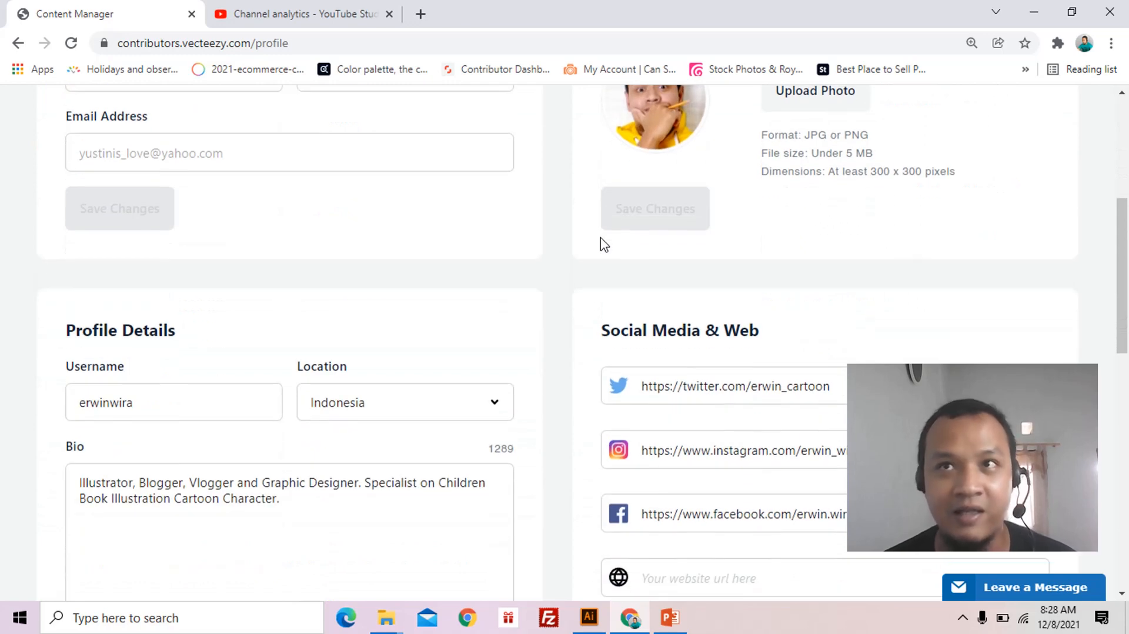
pyautogui.scroll(-3, 602, 243)
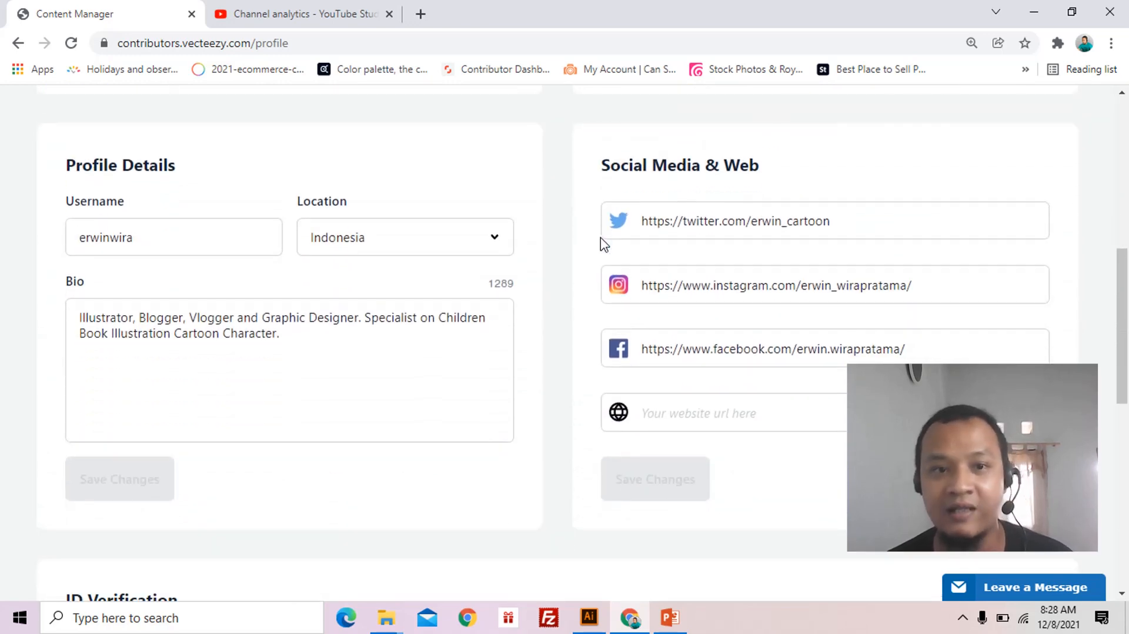
pyautogui.scroll(-1, 603, 244)
pyautogui.scroll(1, 604, 244)
pyautogui.scroll(-1, 604, 244)
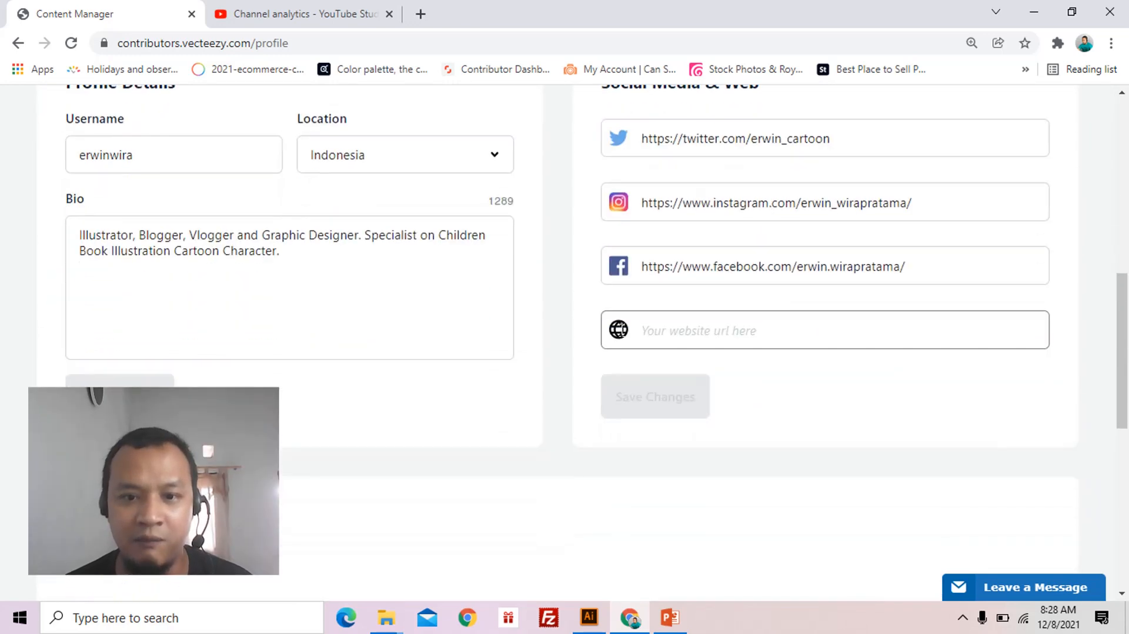
pyautogui.scroll(2, 685, 244)
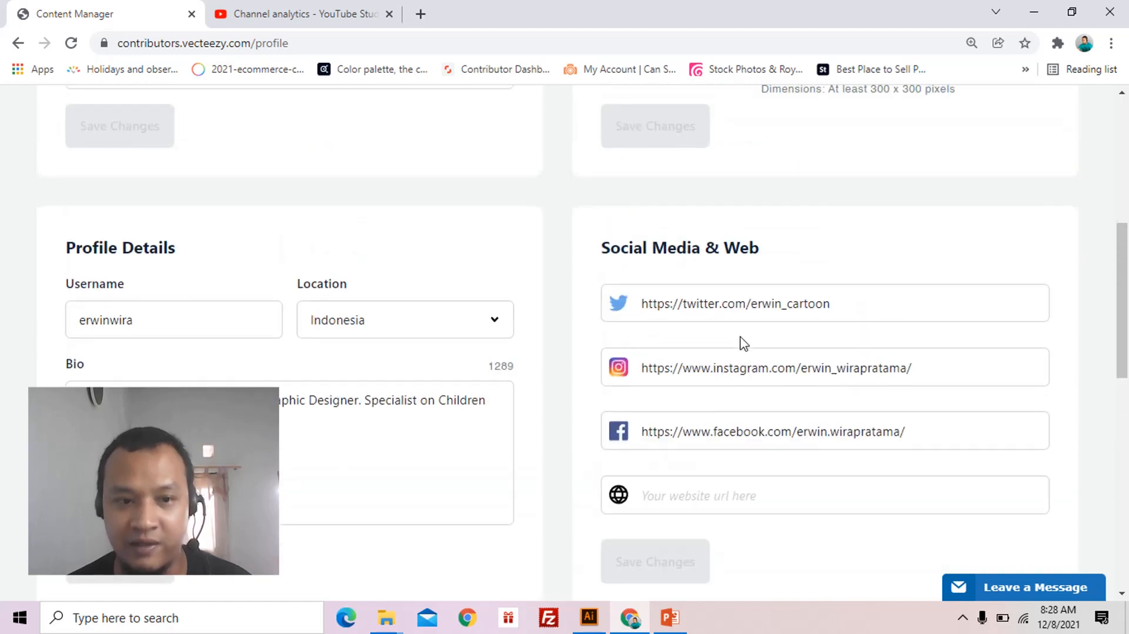
pyautogui.scroll(-2, 741, 338)
pyautogui.scroll(1, 741, 338)
pyautogui.scroll(5, 740, 337)
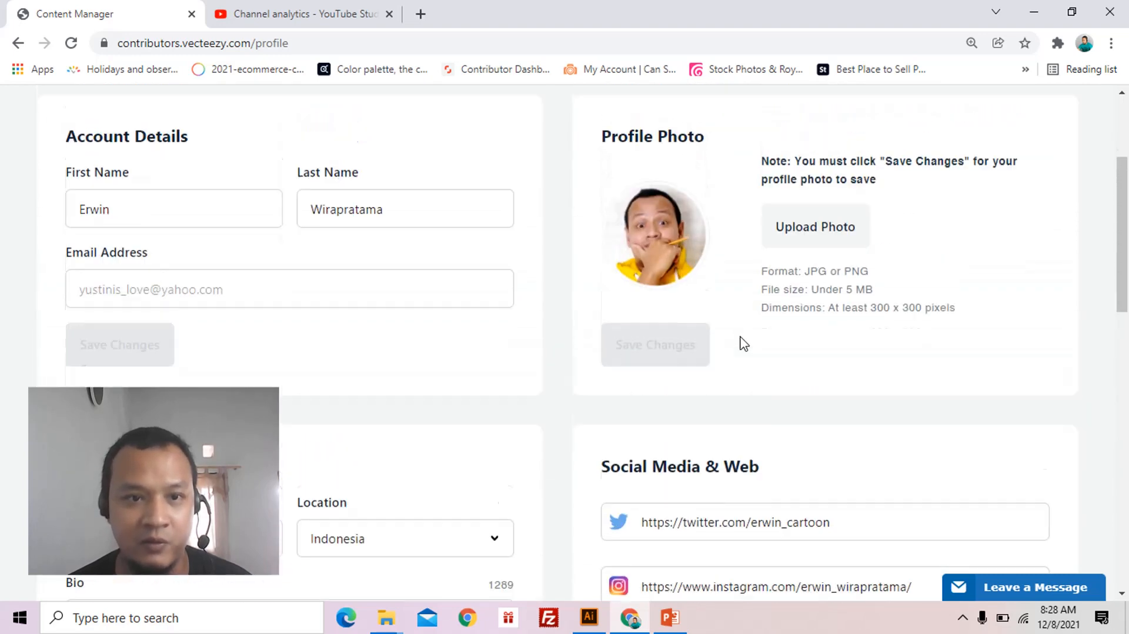
# Check the ID Verification section, then examine the website URL field under Social Media & Web.
pyautogui.scroll(-3, 741, 343)
pyautogui.scroll(-8, 742, 342)
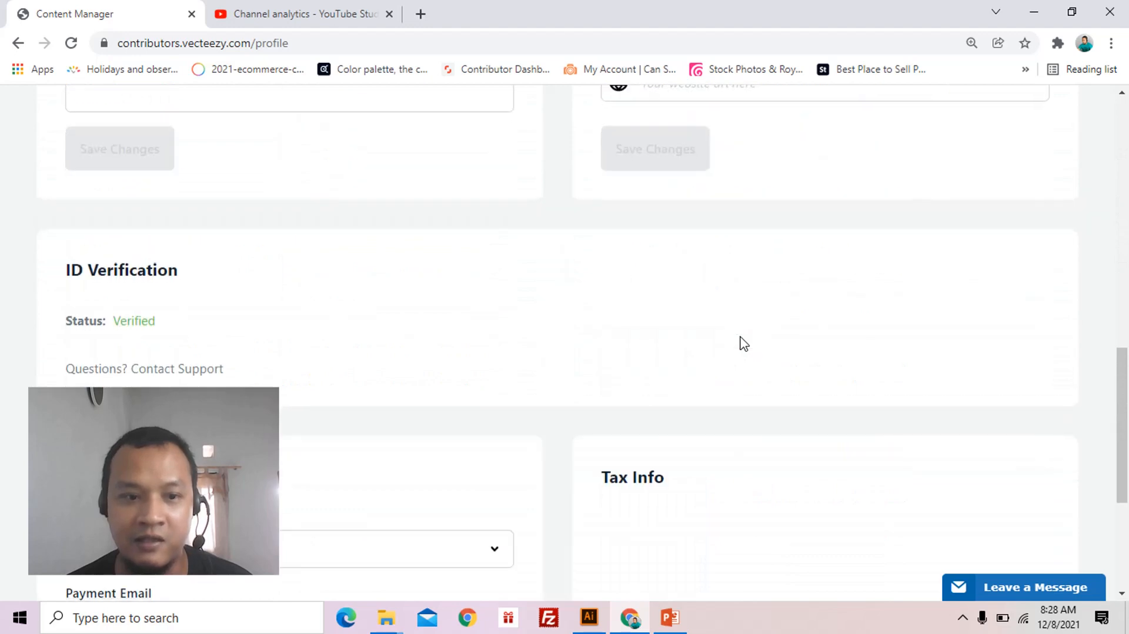
pyautogui.scroll(10, 742, 343)
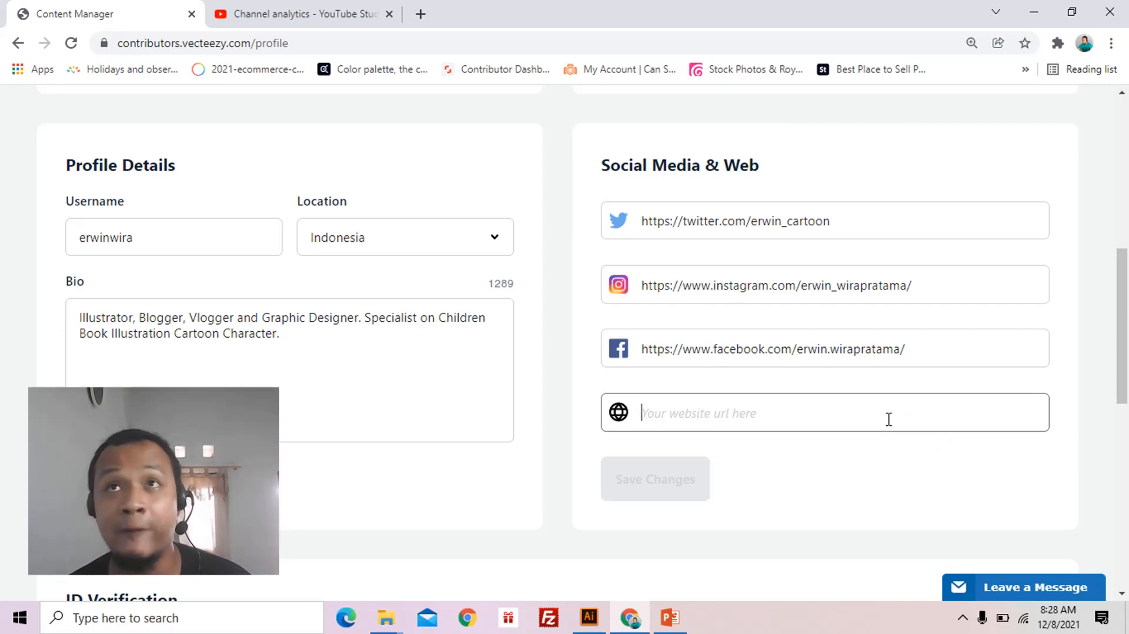
pyautogui.scroll(3, 782, 404)
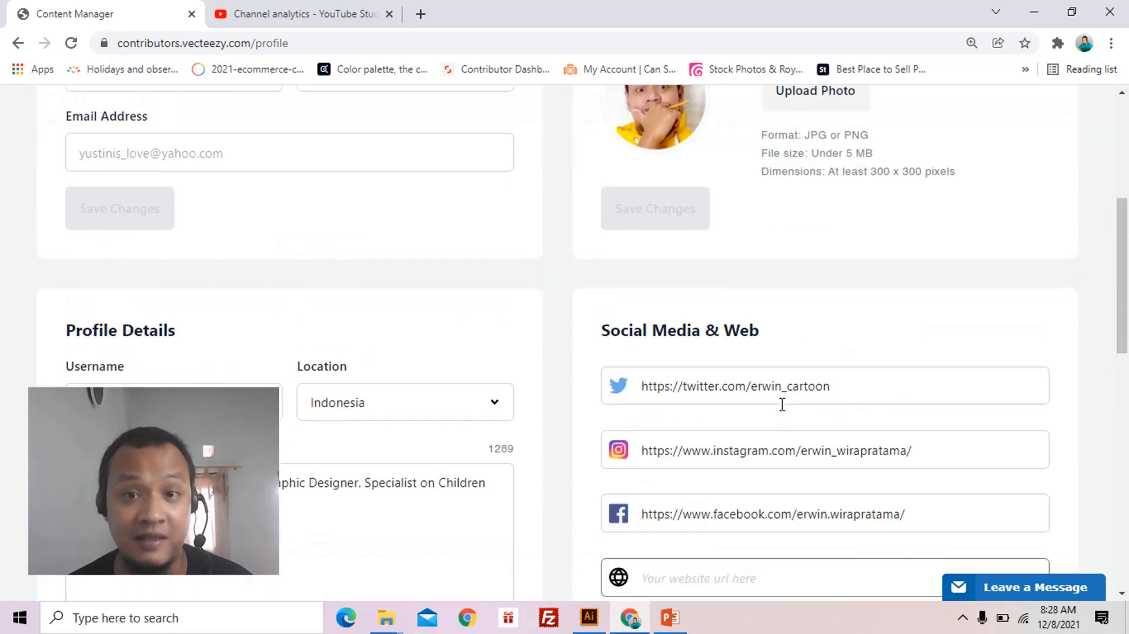
pyautogui.scroll(-1, 782, 404)
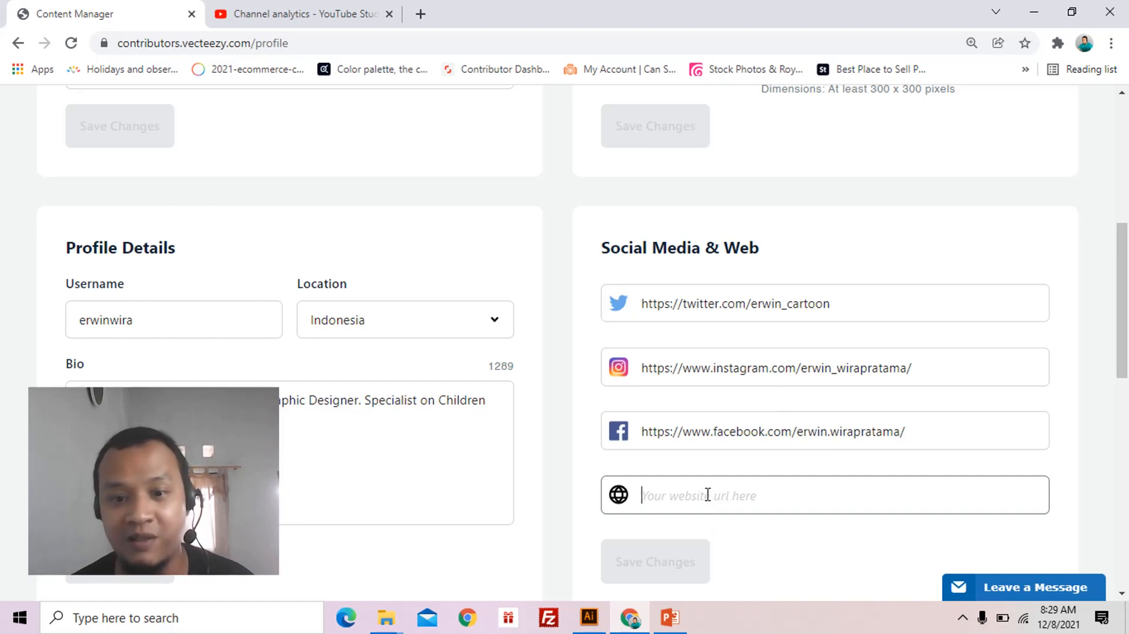
# Open the public view of the contributor profile and look over its bio, links and uploaded artworks.
pyautogui.scroll(7, 707, 494)
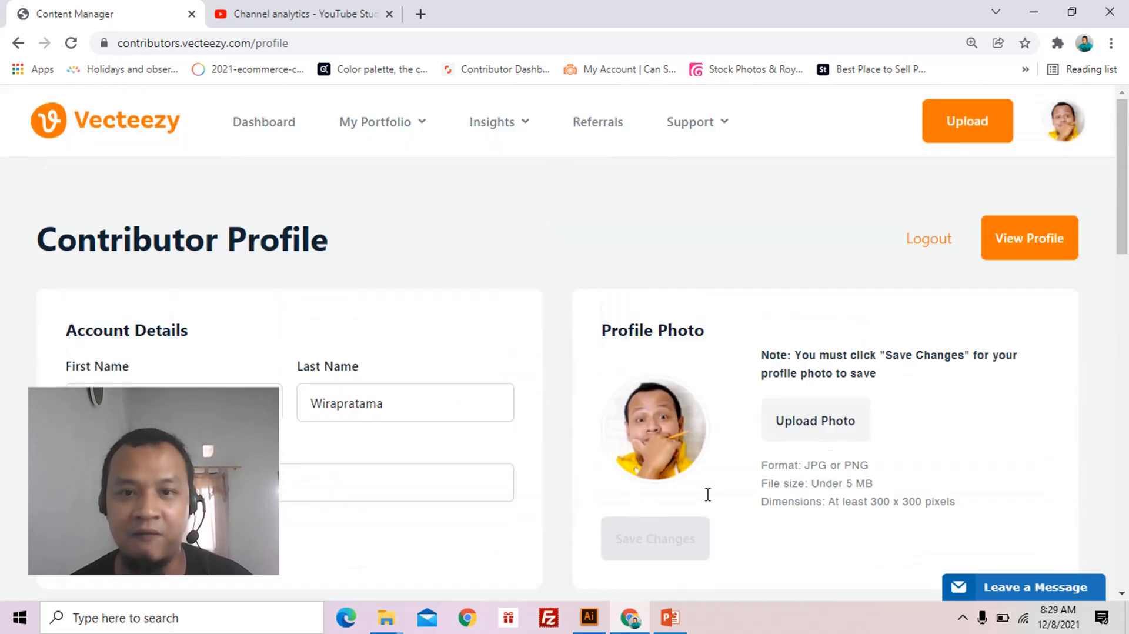
pyautogui.click(1016, 244)
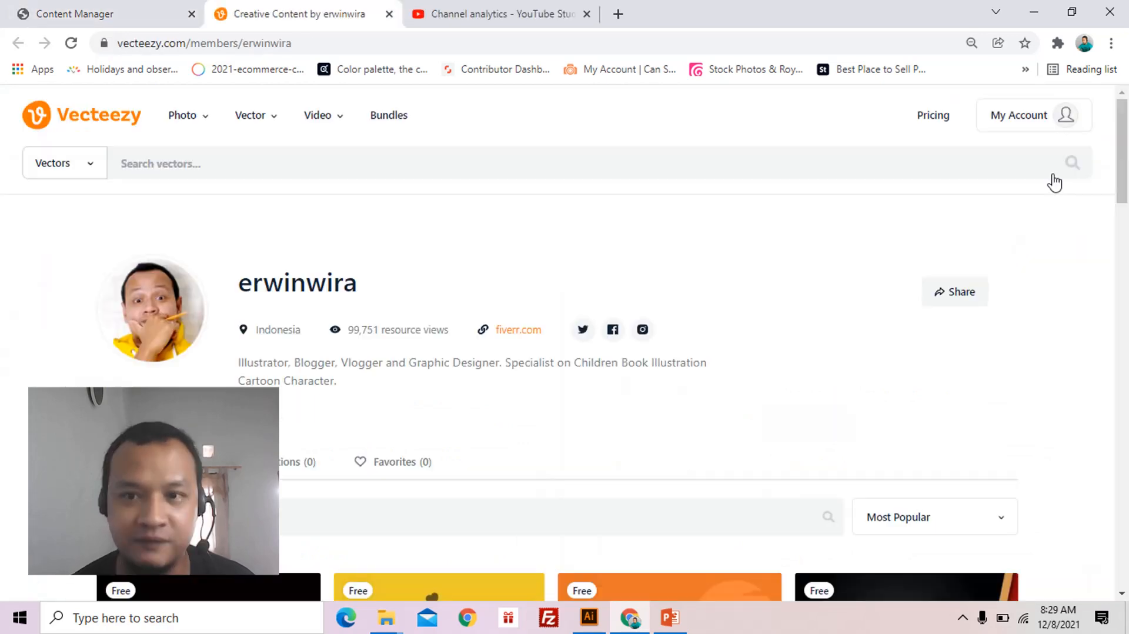
pyautogui.scroll(-5, 585, 328)
pyautogui.scroll(3, 584, 331)
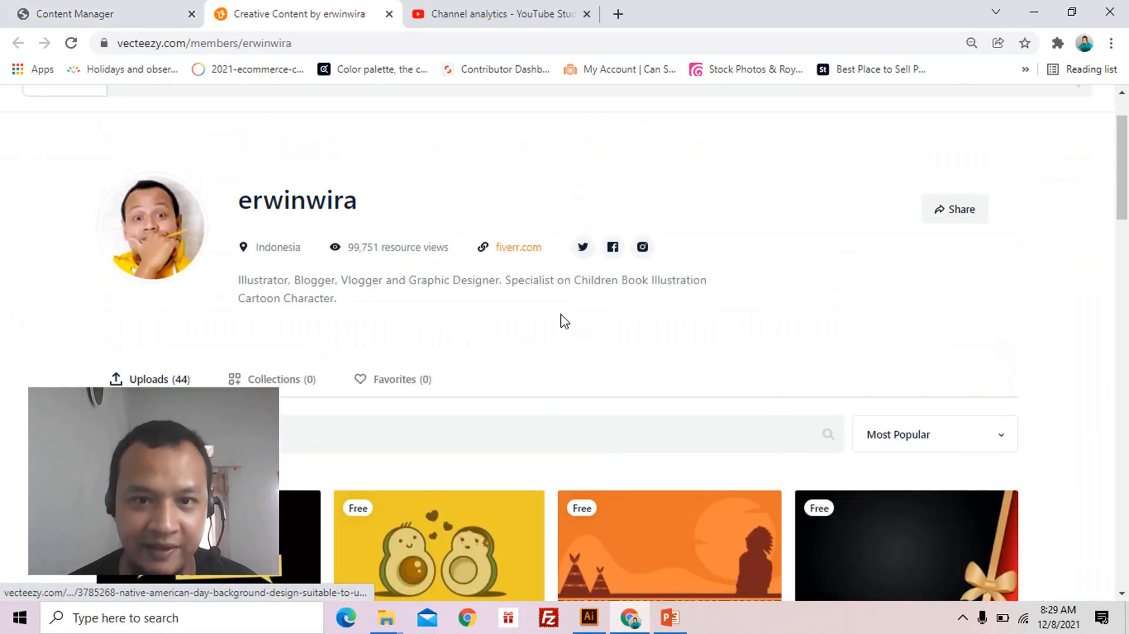
pyautogui.scroll(-1, 605, 280)
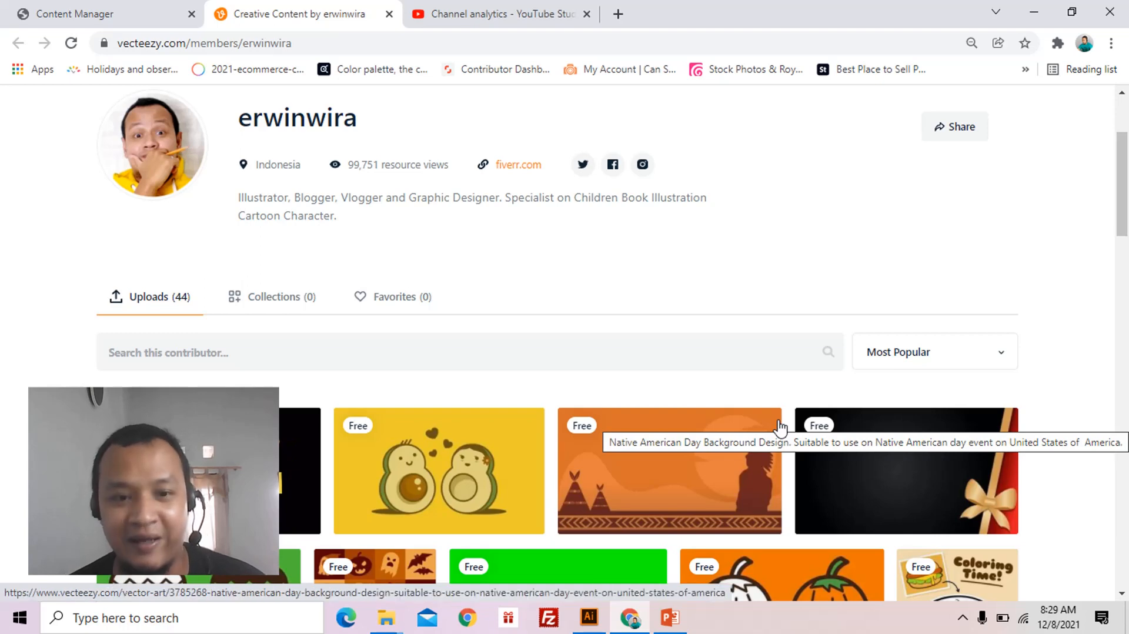
pyautogui.scroll(-1, 779, 428)
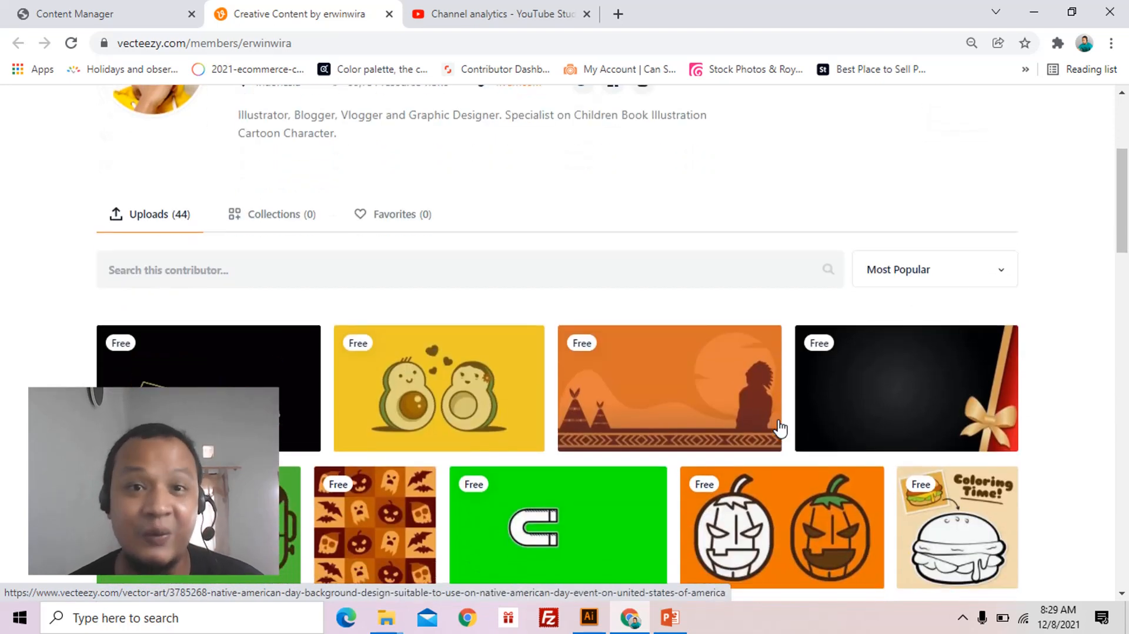
pyautogui.scroll(1, 780, 427)
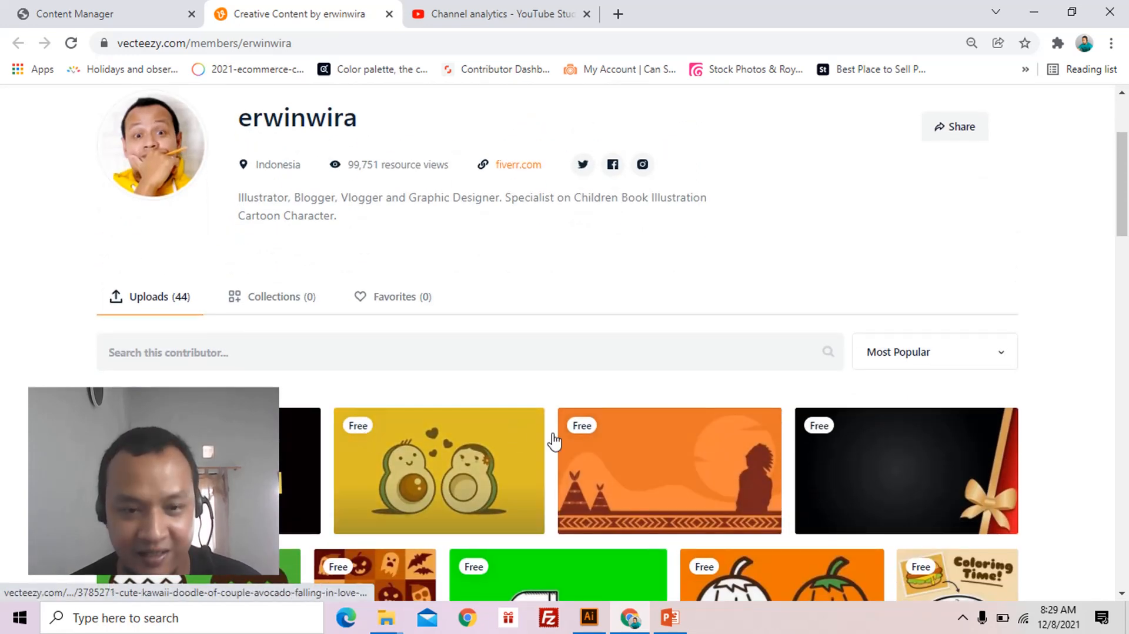
pyautogui.scroll(-1, 853, 448)
pyautogui.scroll(1, 440, 482)
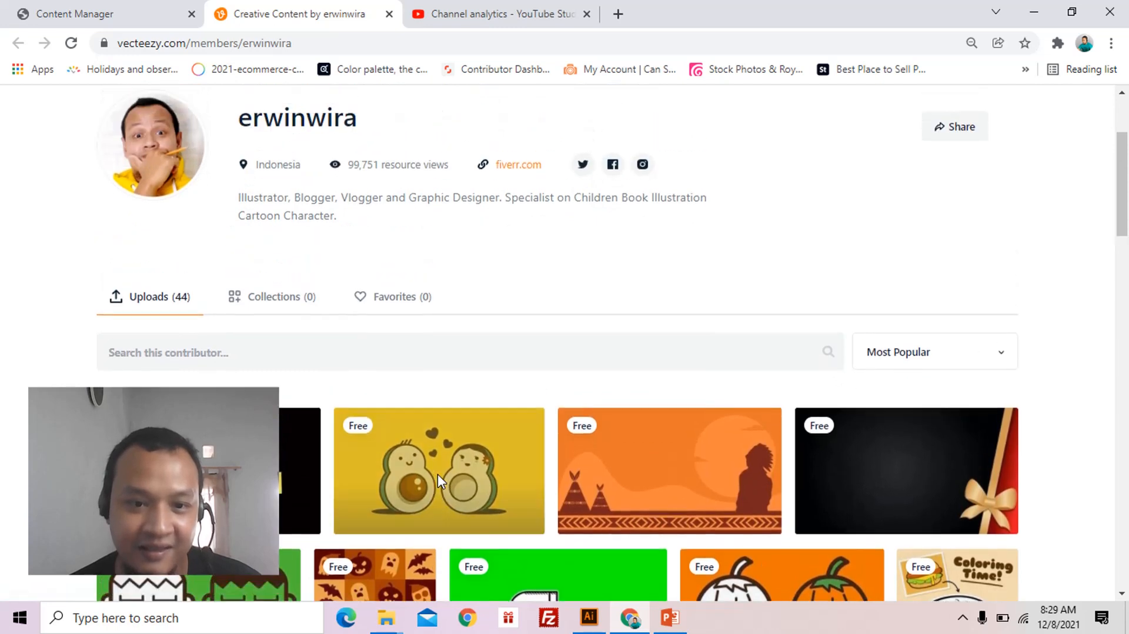